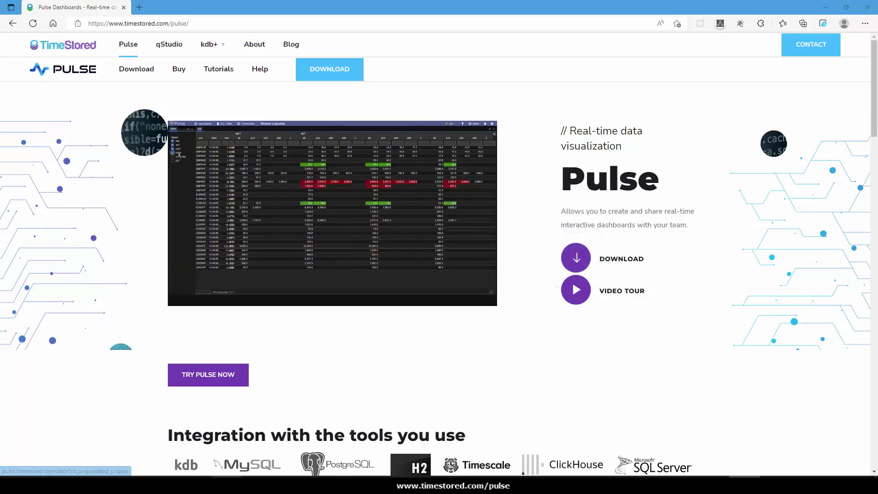
Switch to the pulse folder in File Explorer and launch pulse.exe
key("alt+Tab")
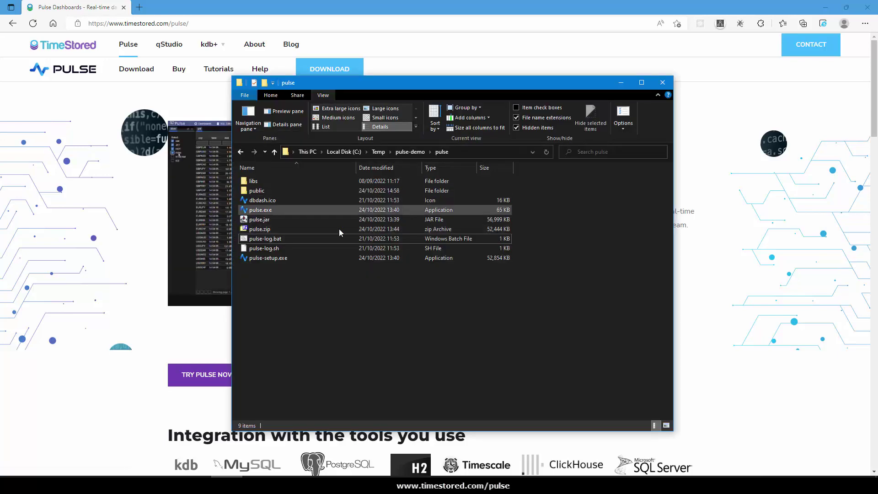
double_click(267, 211)
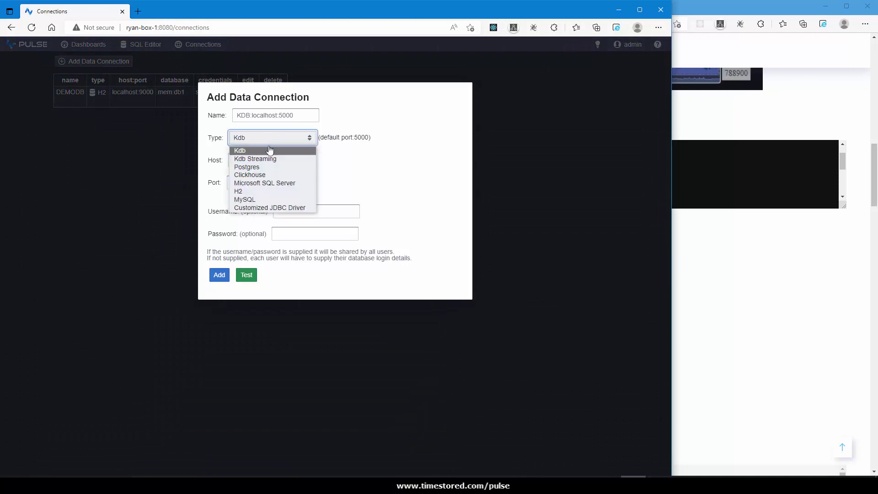
Configure the new data connection as MySQL with port 3306, database ystock and username pulseuser
left_click(245, 200)
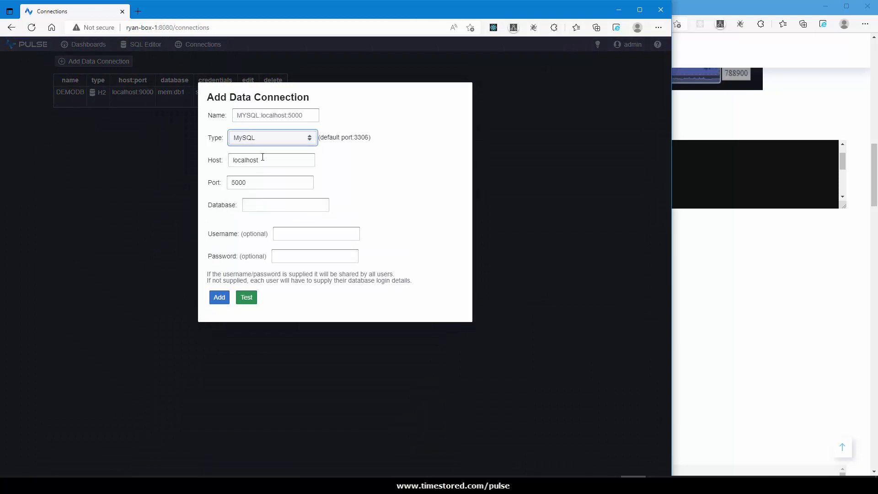
double_click(257, 183)
type("3306")
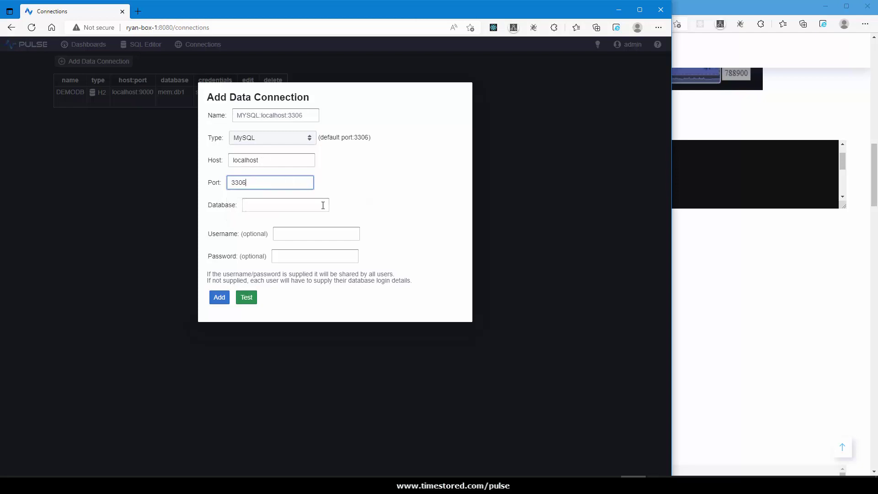
left_click(310, 205)
type("ystock")
key("Tab")
type("pulseuser")
Copy the database password from the tutorial page into the connection's password field, test the connection and add it
key("alt+Tab")
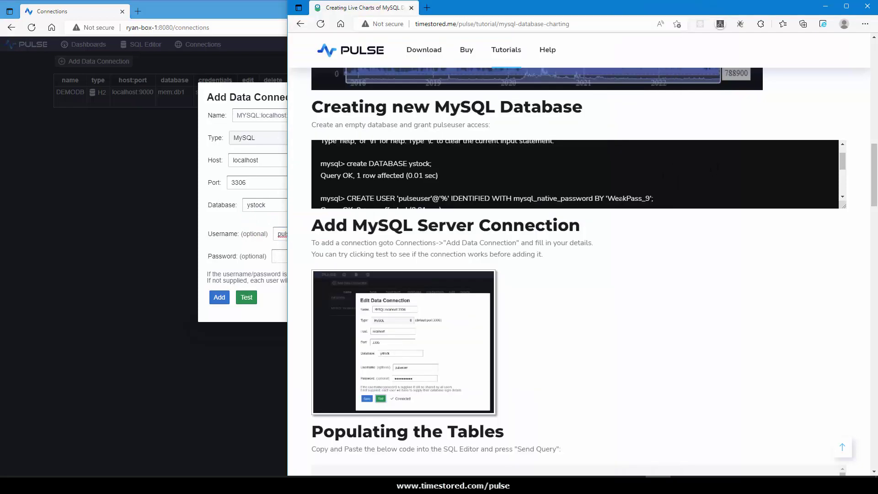
double_click(622, 198)
left_click(249, 241)
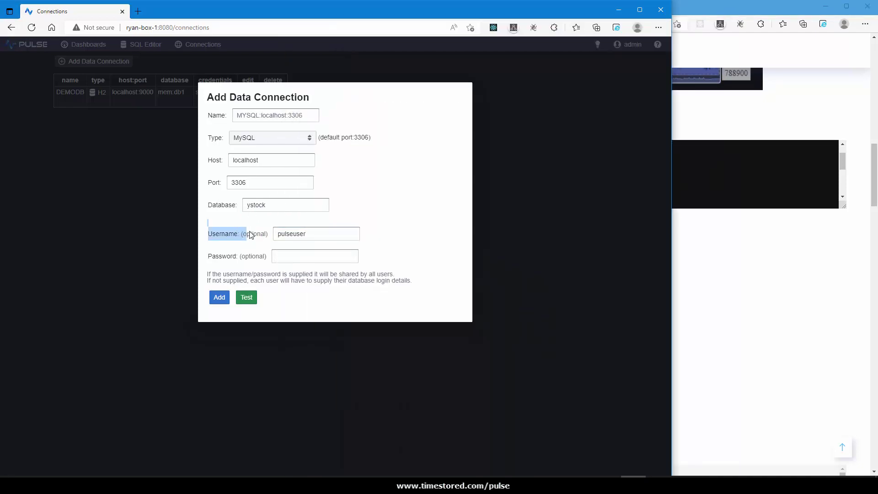
left_click(278, 255)
key("ctrl+v")
left_click(245, 297)
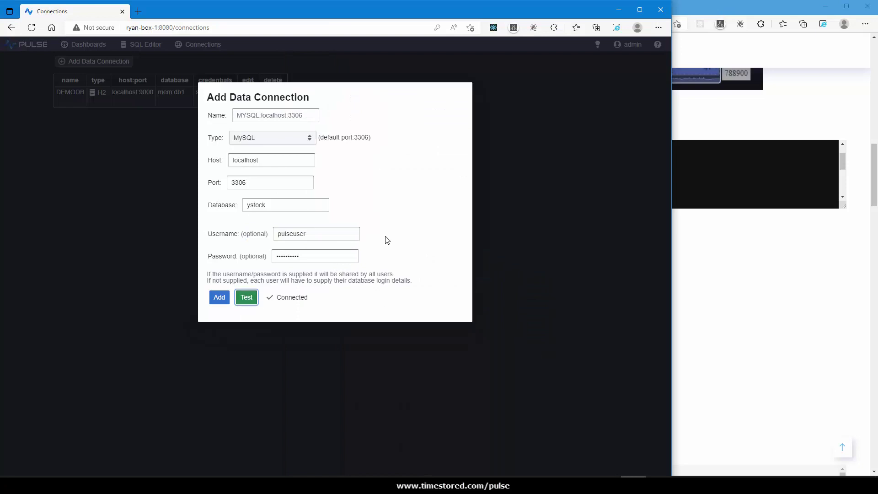
left_click(220, 298)
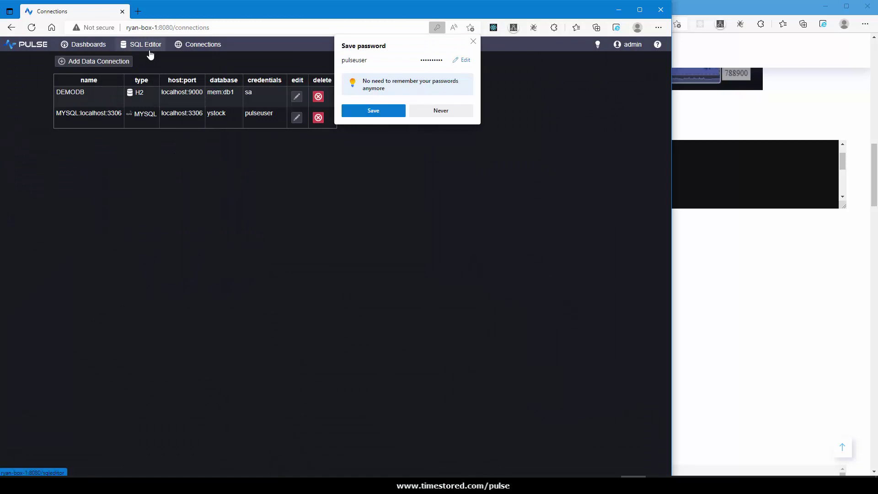
Open the SQL editor and replace its contents with the table-populating script copied from the MySQL tutorial page
left_click(197, 45)
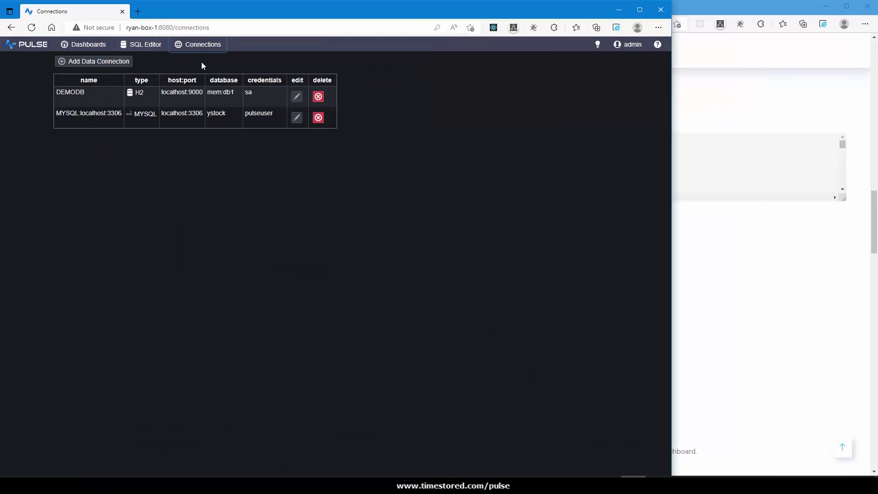
left_click(142, 49)
left_click(429, 170)
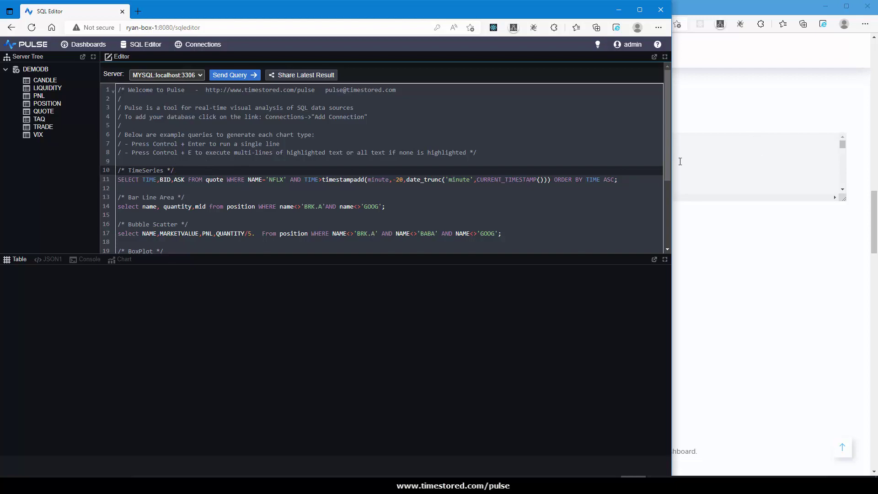
left_click(764, 131)
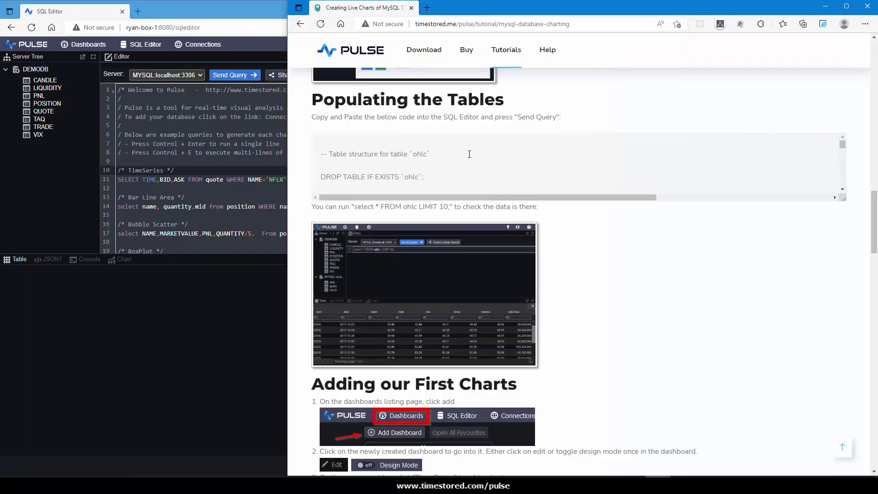
left_click_drag(331, 137, 391, 198)
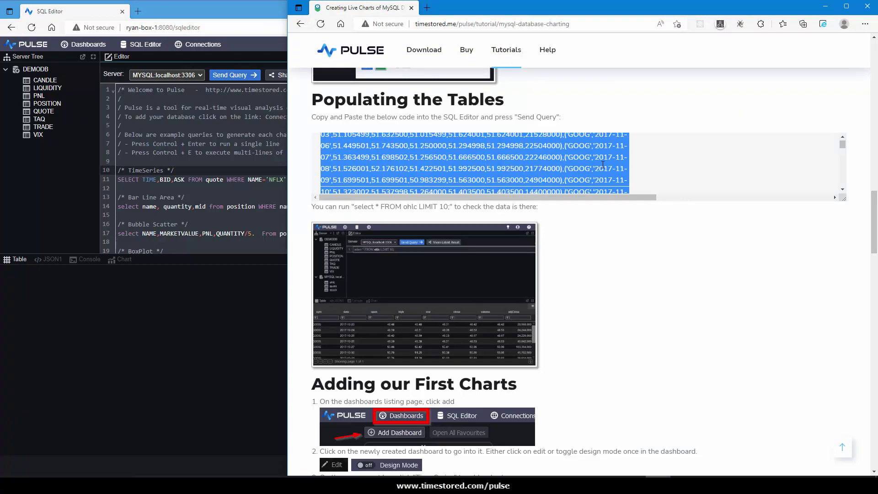
left_click(218, 168)
key("ctrl+a")
key("ctrl+v")
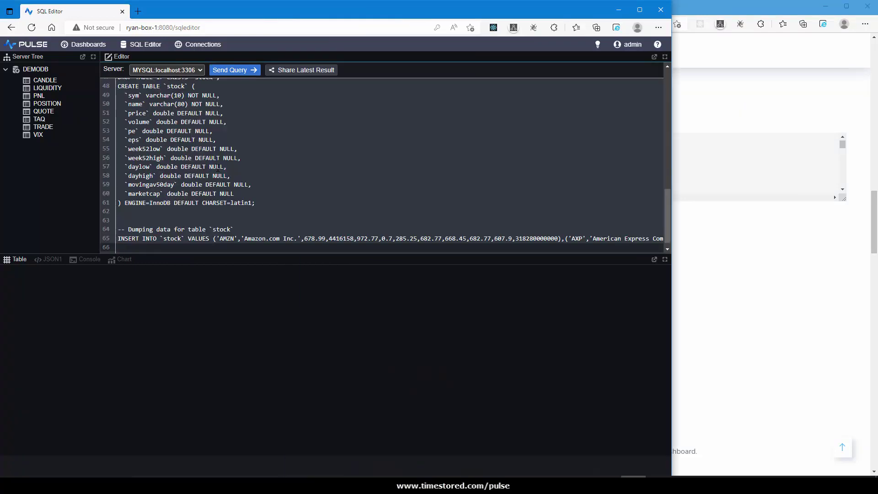
Run the table-populating script on the MYSQL:localhost:3306 server
left_click(182, 70)
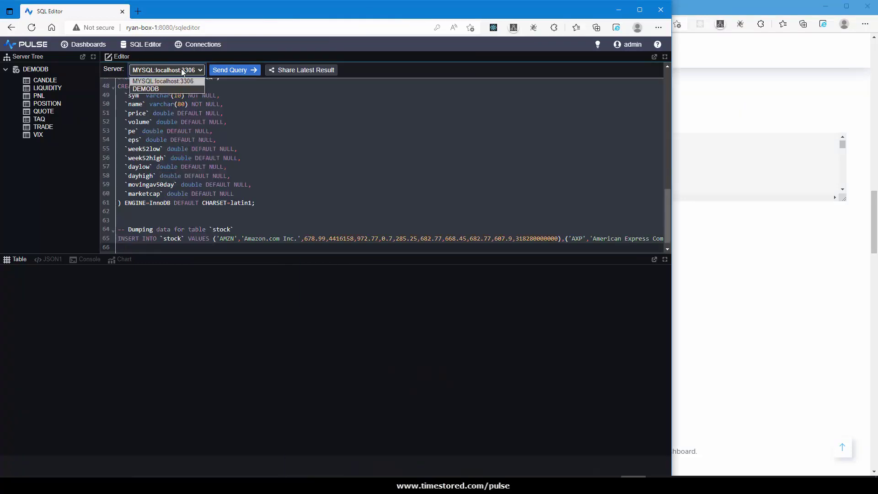
left_click(159, 81)
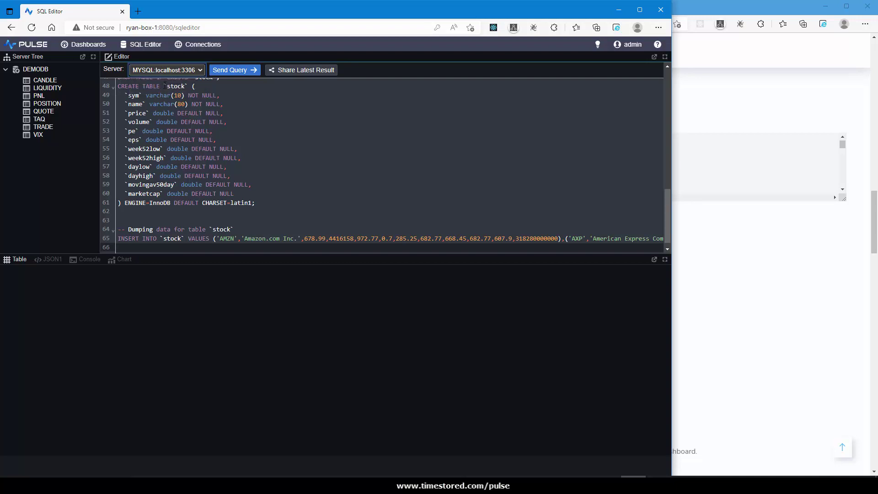
left_click(248, 73)
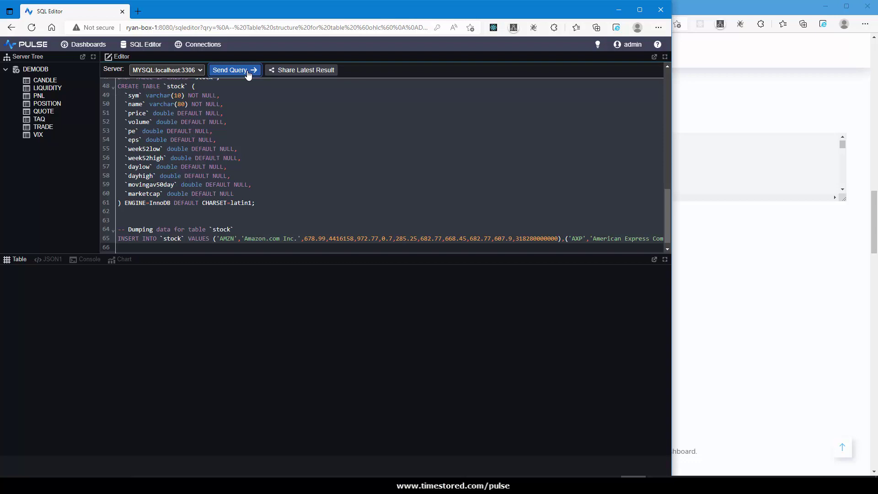
Replace the script with the tutorial's check query "select * FROM ohlc LIMIT 10" and run it
left_click(727, 222)
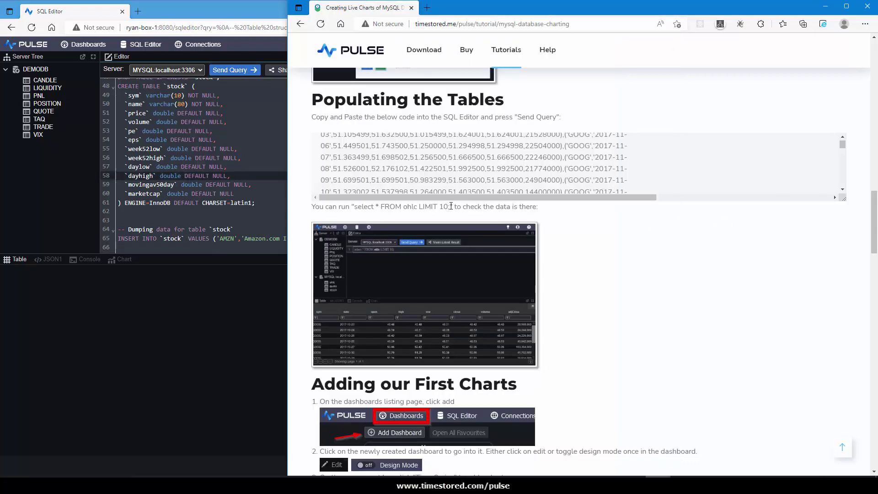
left_click_drag(450, 206, 356, 208)
key("ctrl+c")
left_click(216, 157)
key("ctrl+a")
key("ctrl+v")
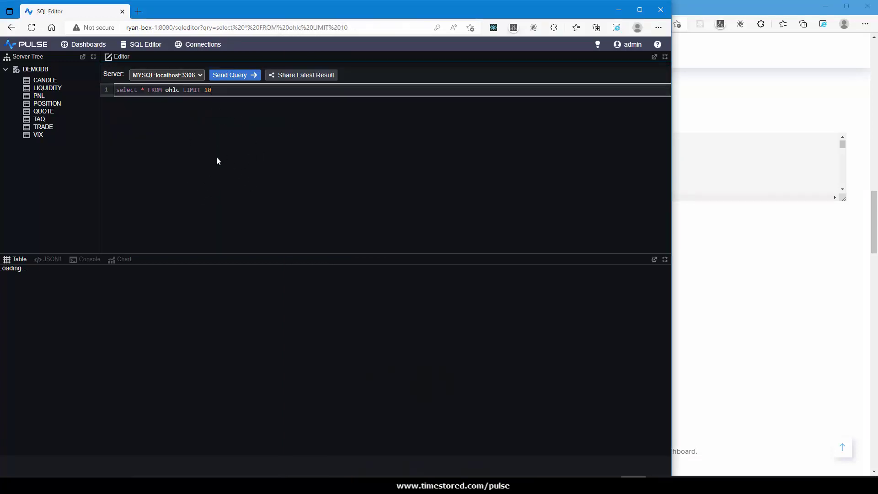
key("ctrl+Return")
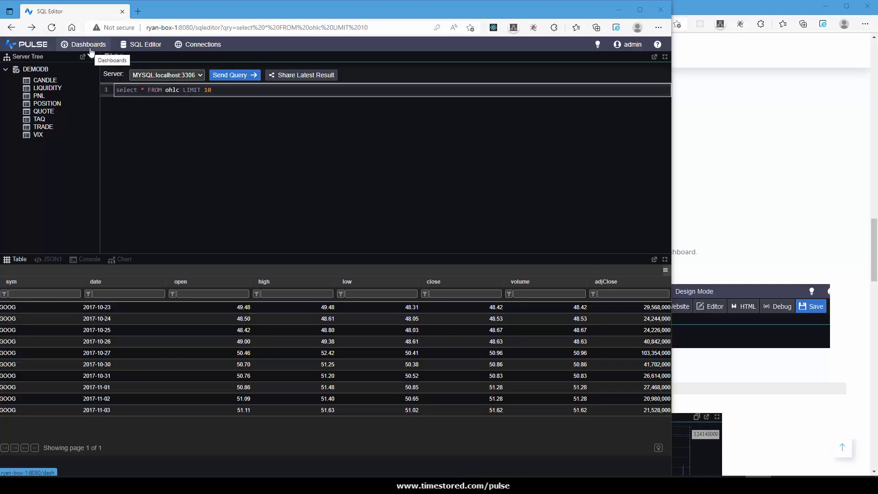
Add a new dashboard from the dashboards listing and open it for editing
left_click(88, 45)
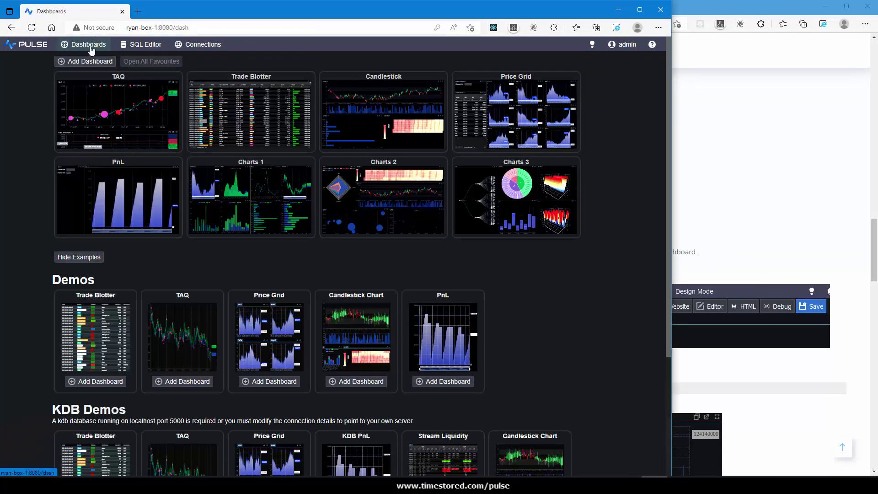
left_click(88, 62)
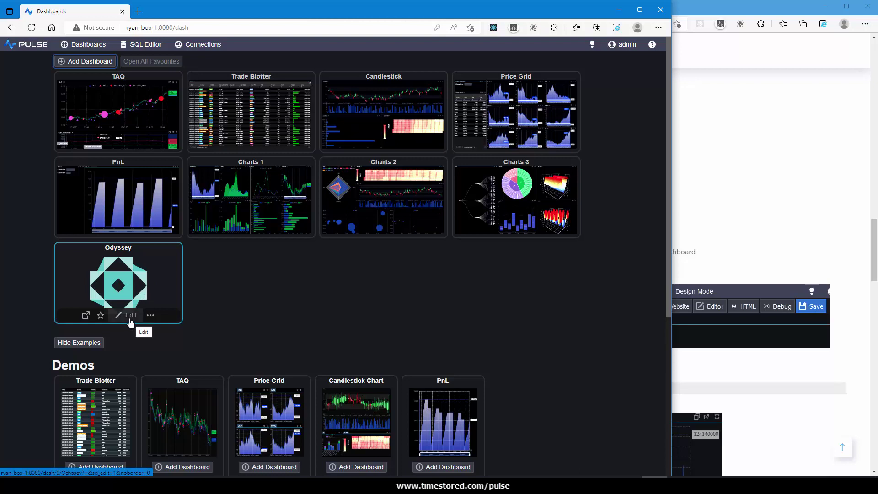
left_click(130, 318)
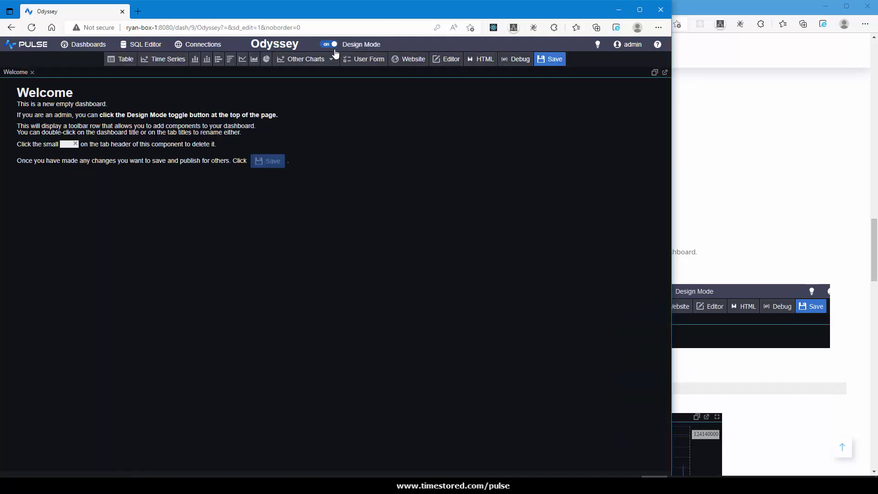
Add a time series chart with the tutorial query "select date,adjClose from ohlc where sym='GOOG';", save the query and close its editor
left_click(173, 63)
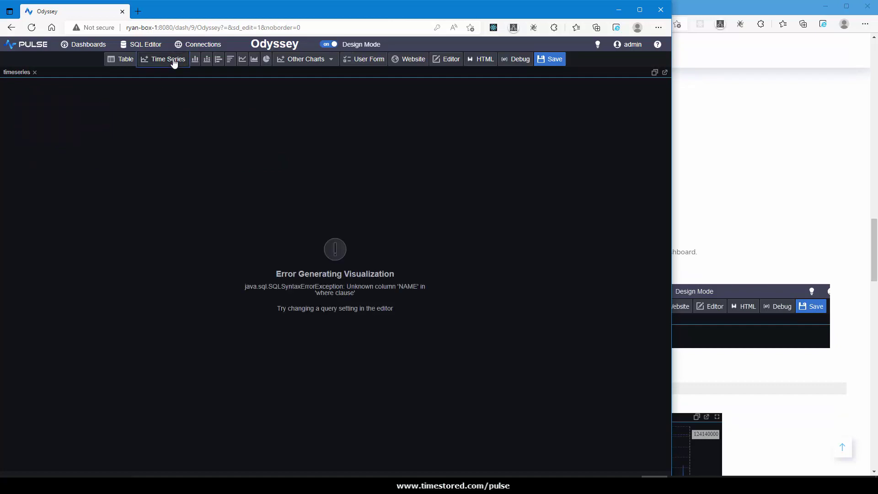
left_click(338, 256)
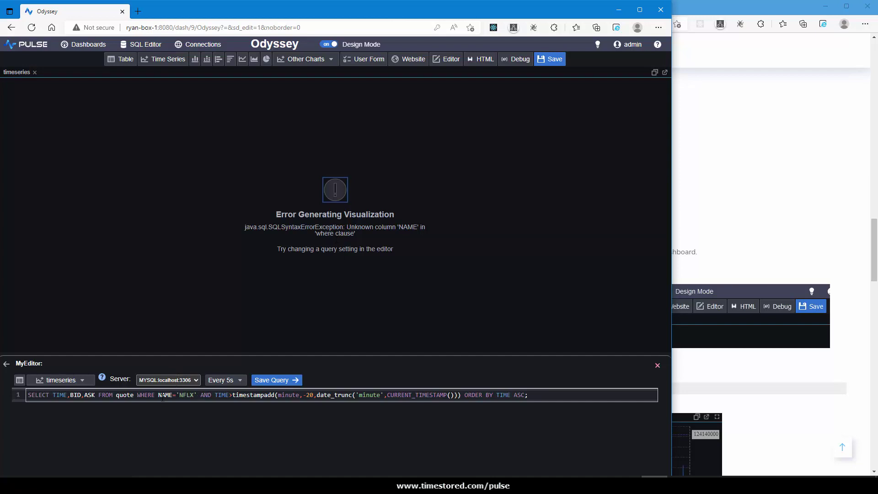
left_click(724, 215)
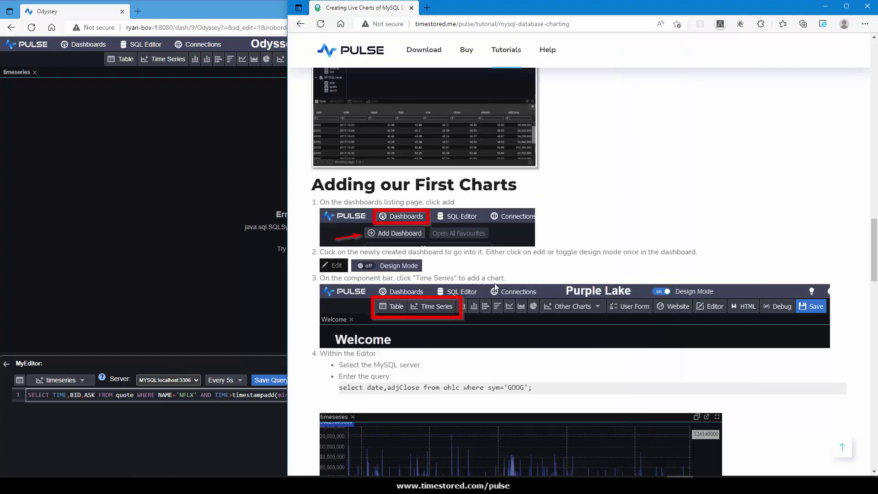
left_click_drag(531, 388, 340, 388)
left_click(243, 363)
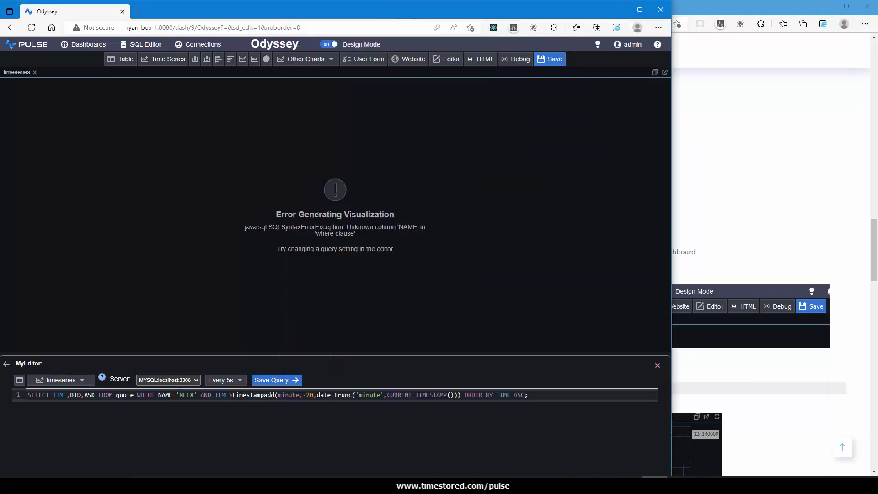
key("ctrl+a")
key("ctrl+v")
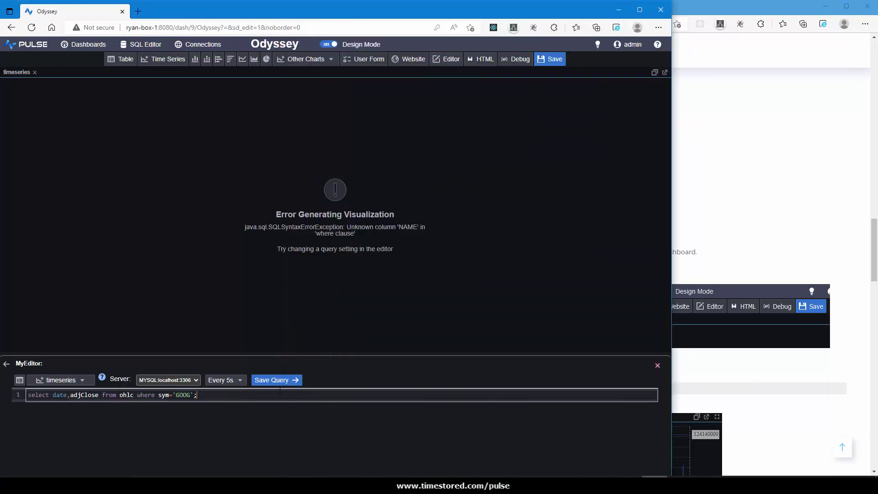
left_click(281, 382)
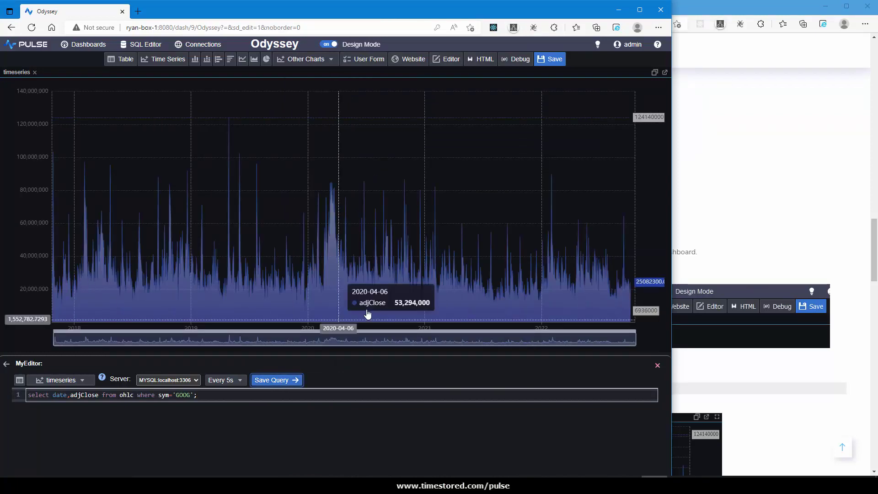
left_click(657, 366)
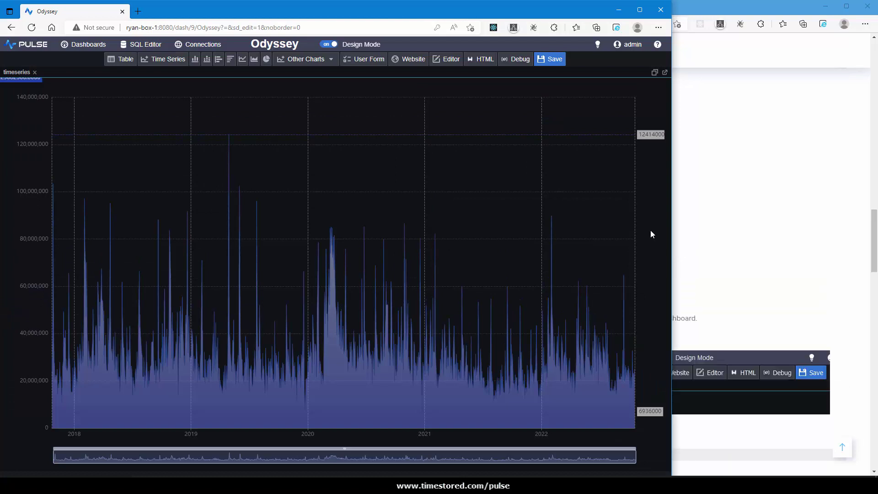
Add a table above the time series chart and set its query to "select * from stock where sym='GOOG';"
left_click(125, 64)
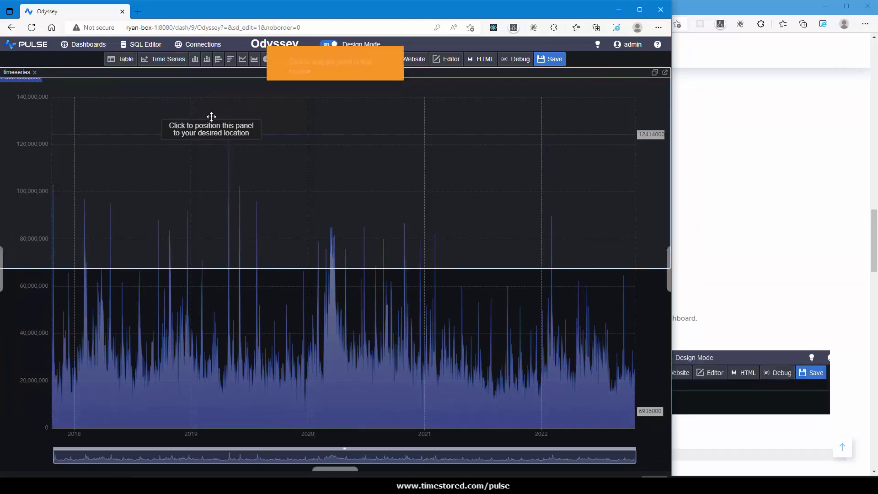
left_click(348, 110)
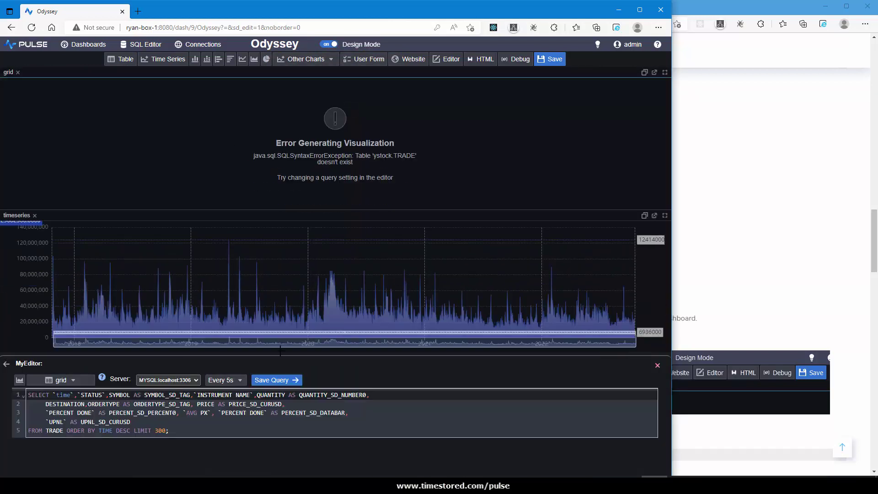
left_click(263, 404)
key("ctrl+a")
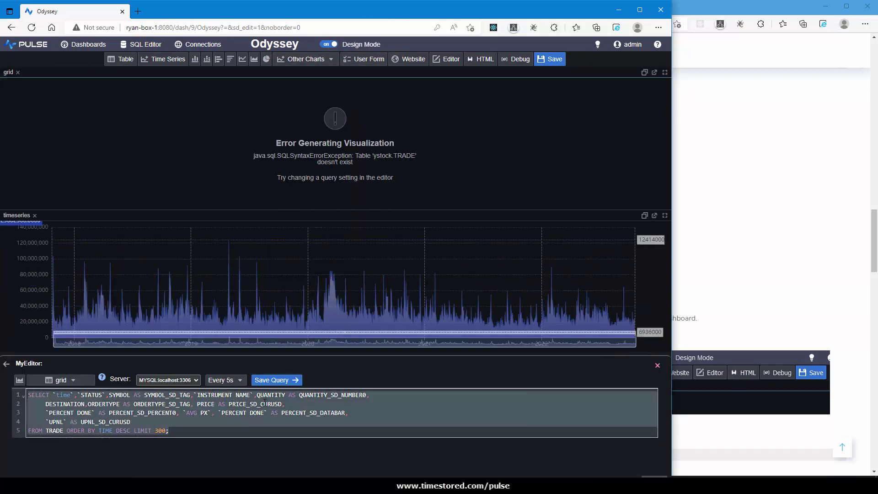
type("select * ")
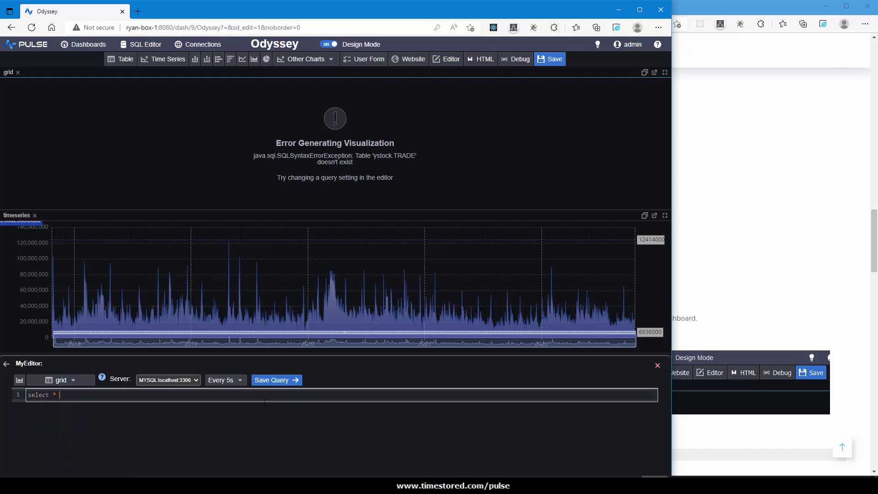
type("from stock; where sym")
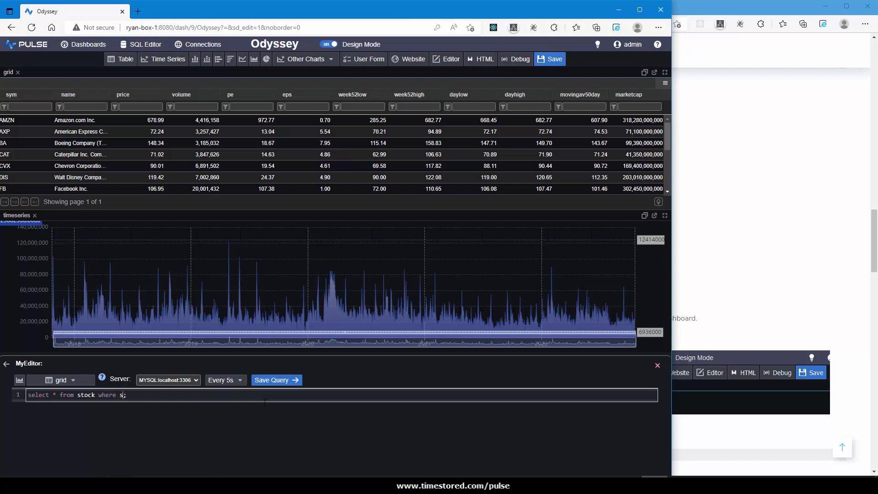
type("='GOOG'")
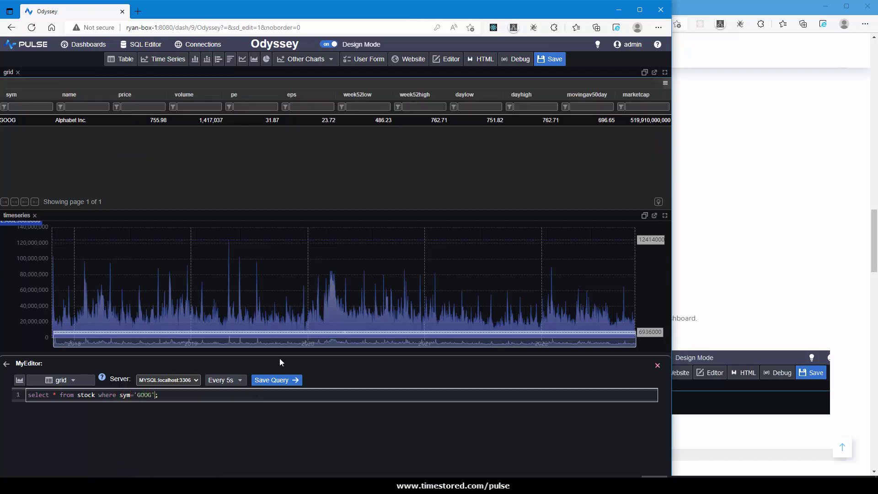
Shrink the table panel's height to give the time series chart below it more room
left_click_drag(288, 212, 286, 152)
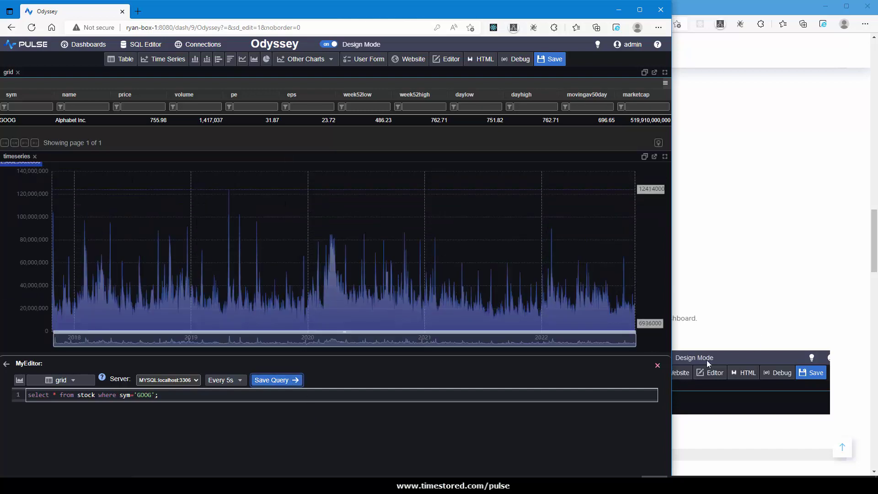
left_click(658, 366)
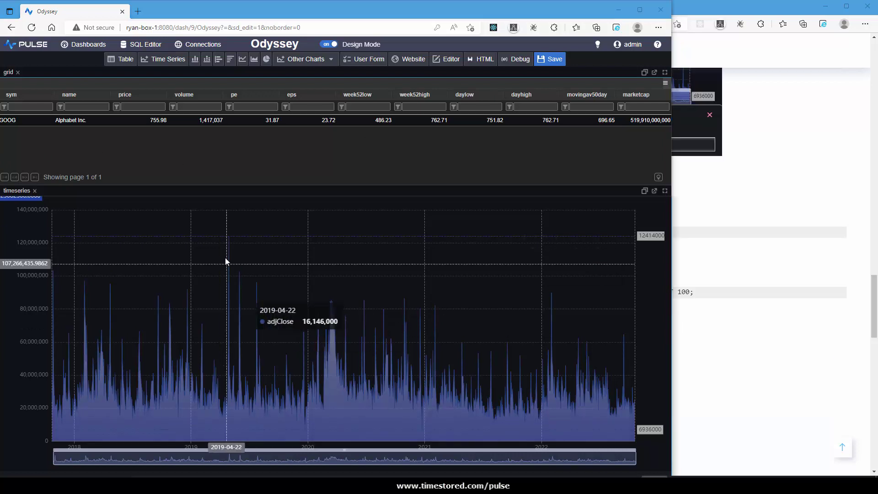
left_click(184, 151)
mouse_move(191, 190)
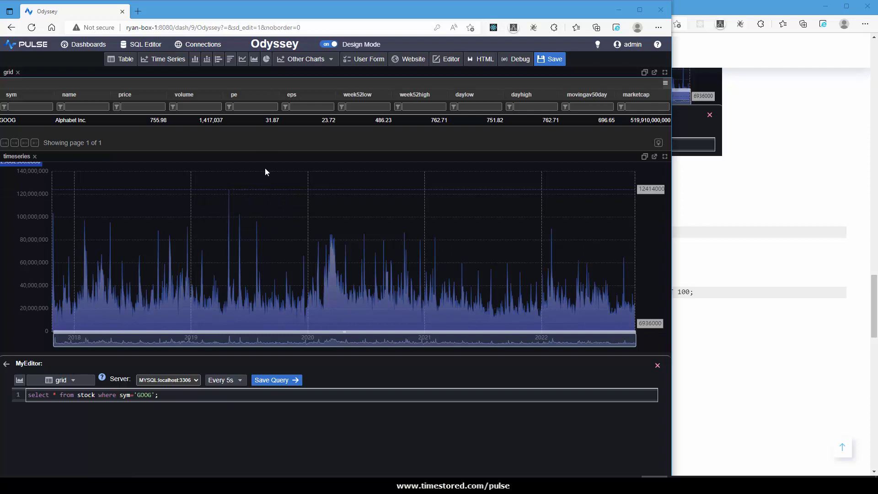
Add a candlestick chart beside the time series chart, filling the right half of that row
left_click(302, 60)
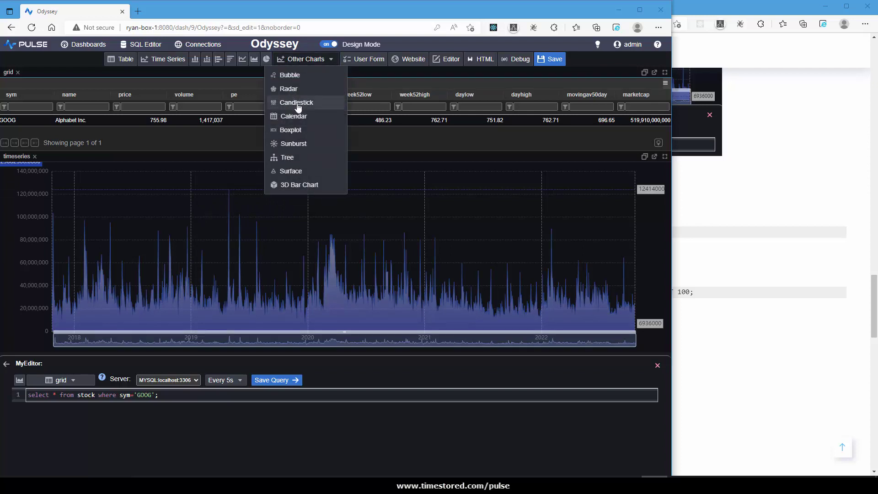
left_click_drag(297, 102, 297, 108)
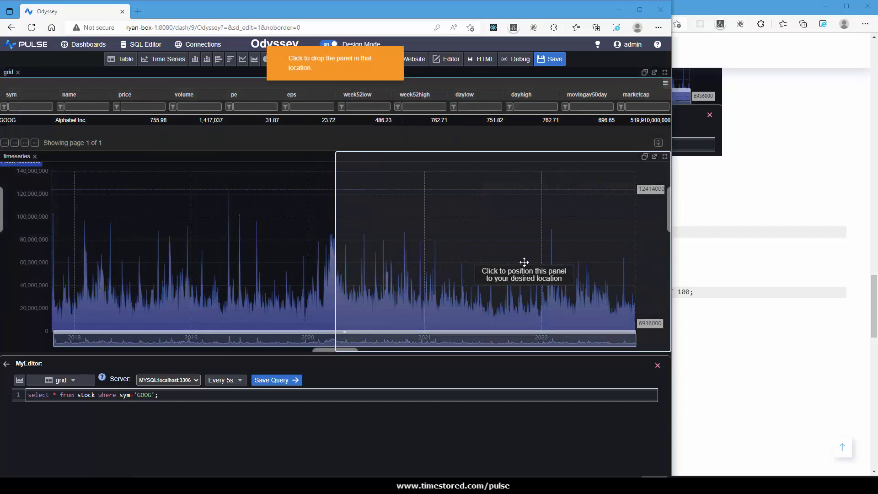
left_click(524, 262)
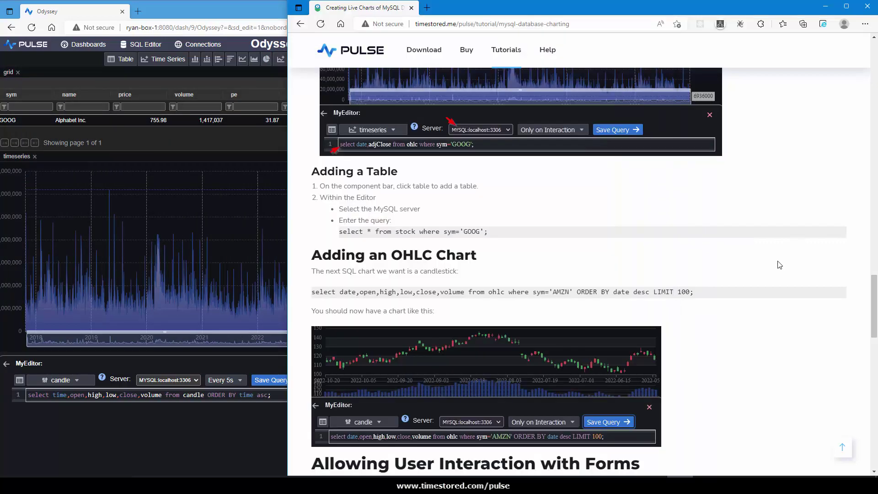
Set the candlestick's query to the tutorial's "select date,open,high,low,close,volume from ohlc where sym='AMZN' ORDER BY date desc LIMIT 100;" and save it
left_click(784, 257)
left_click_drag(706, 287, 311, 292)
key("ctrl+c")
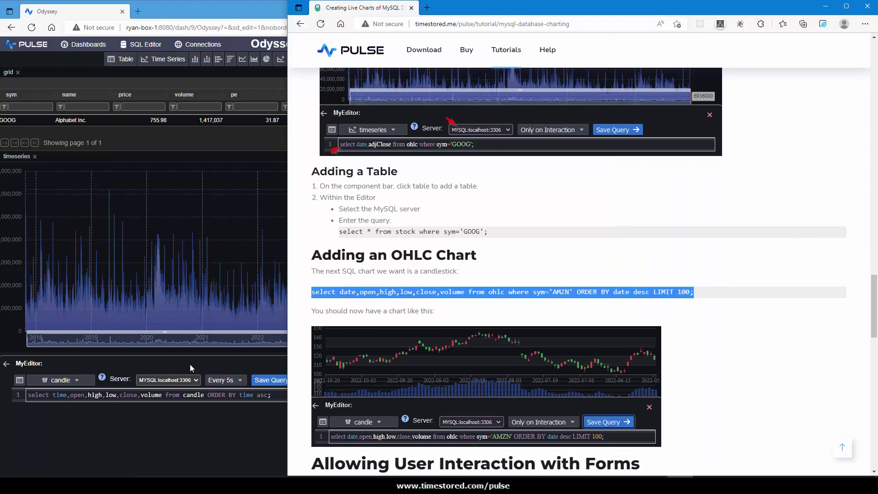
left_click(191, 363)
key("ctrl+a")
key("ctrl+v")
left_click(278, 385)
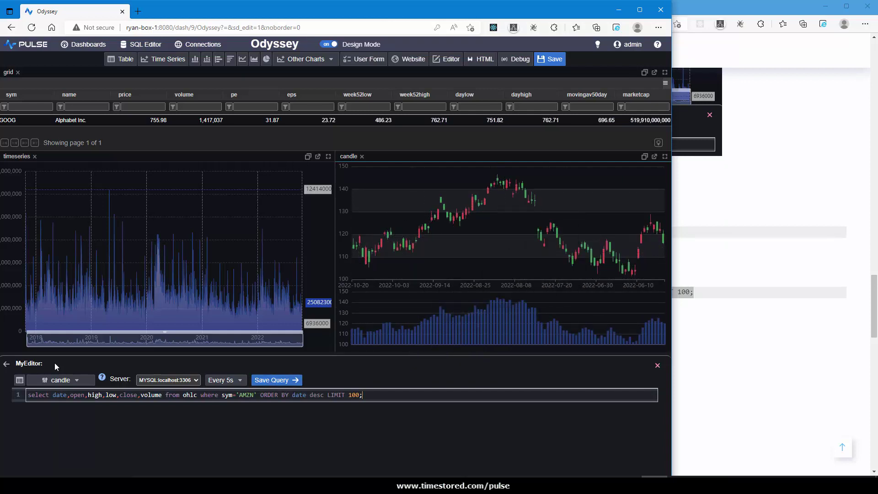
Review the queries behind the time series chart and the table
left_click(19, 380)
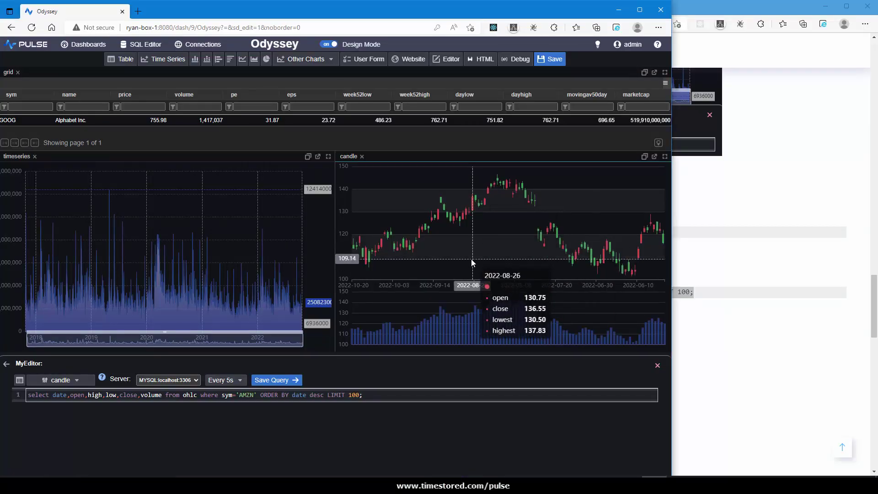
left_click(232, 256)
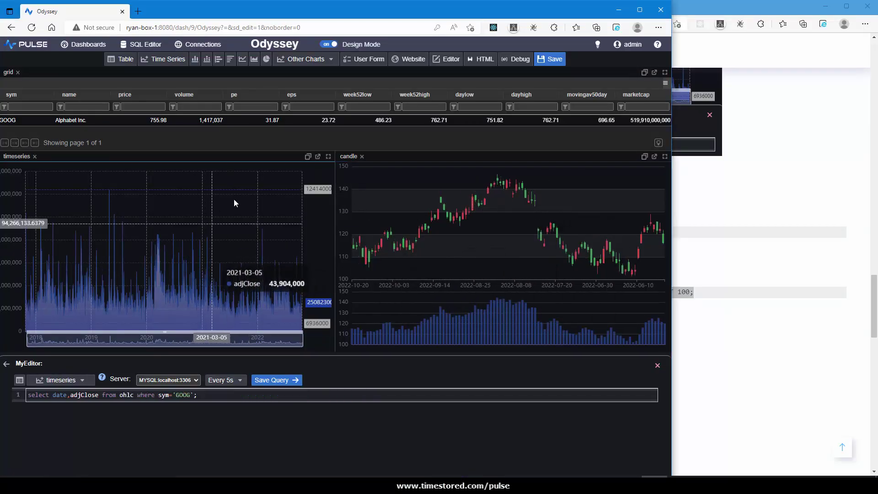
left_click(336, 137)
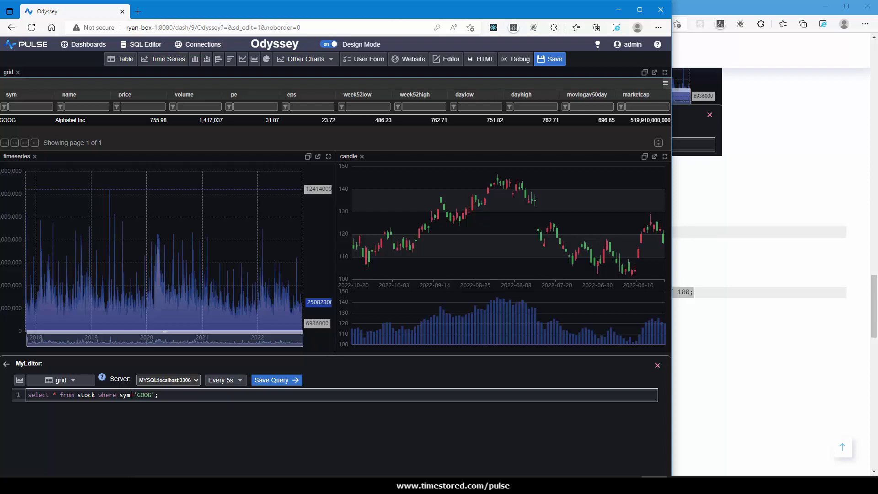
Add a user form to the left of the table, narrow it and open it for editing
left_click(366, 61)
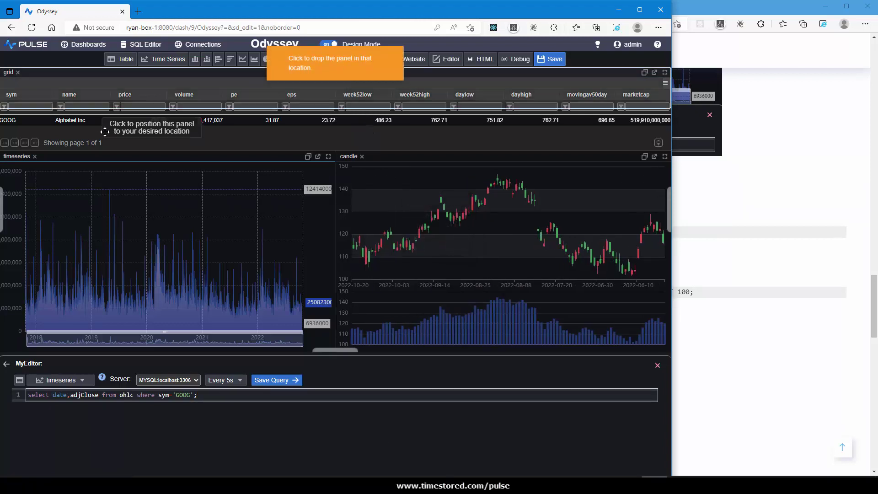
left_click(73, 121)
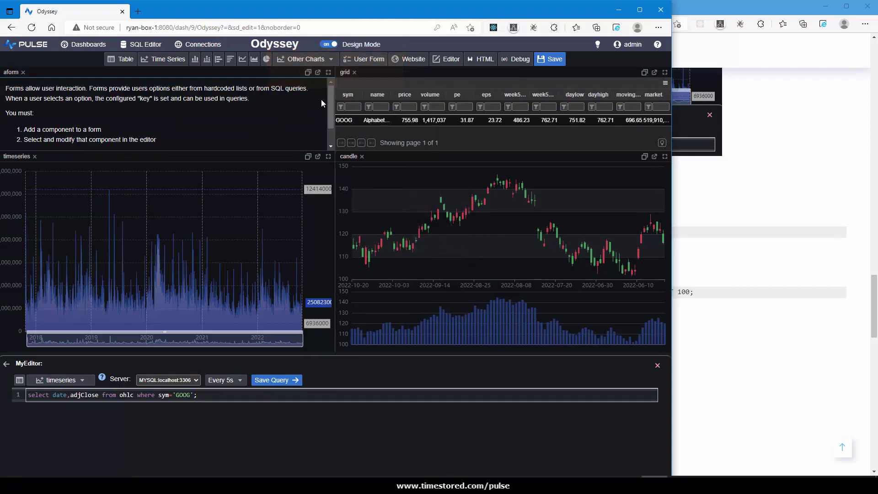
left_click_drag(335, 106, 190, 110)
left_click(110, 114)
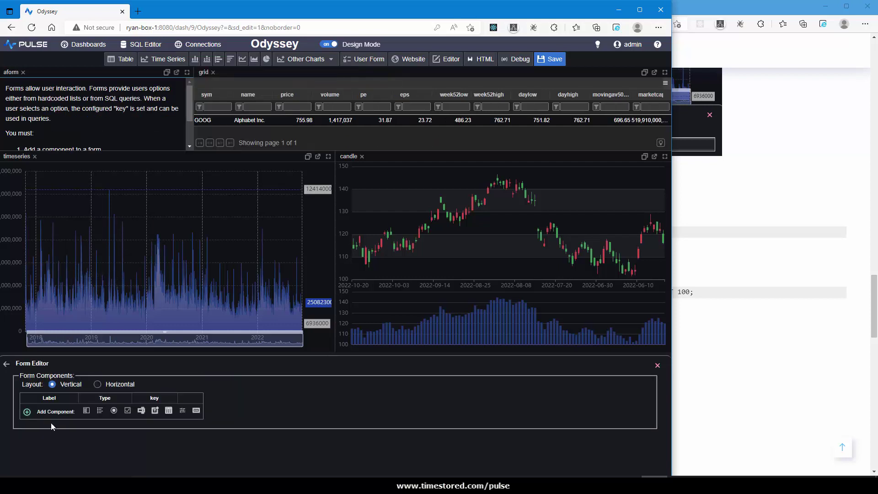
Add a dropdown component to the form and switch its data source to SQL on the MYSQL:localhost:3306 server
left_click(87, 410)
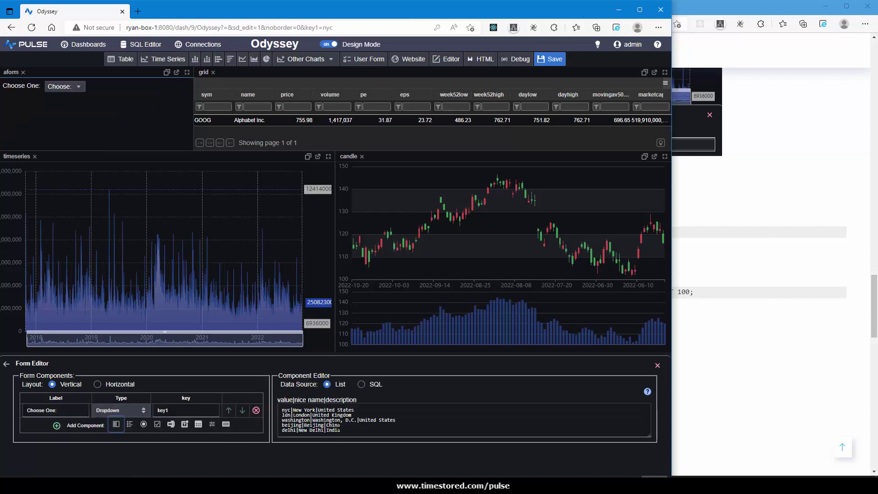
left_click(329, 431)
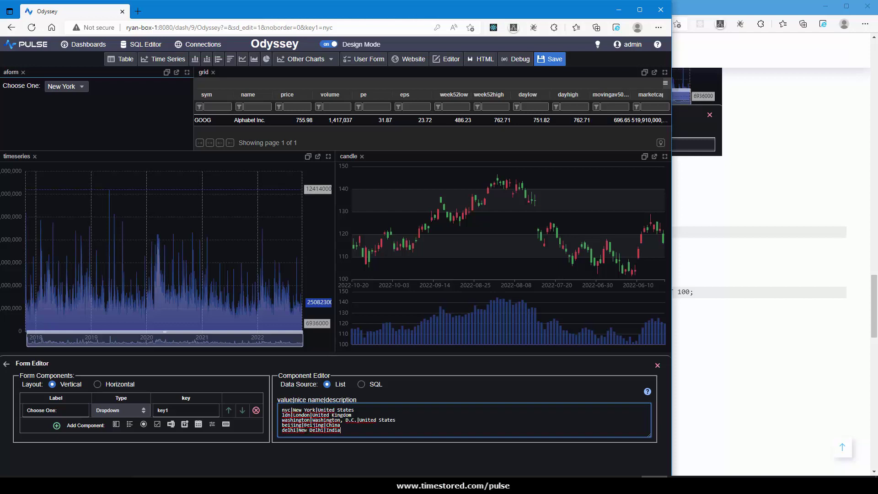
left_click(362, 384)
left_click(346, 403)
Replace the dropdown's sample query with "select distinct sym from ohlc;", save it and check the options it offers
left_click(338, 420)
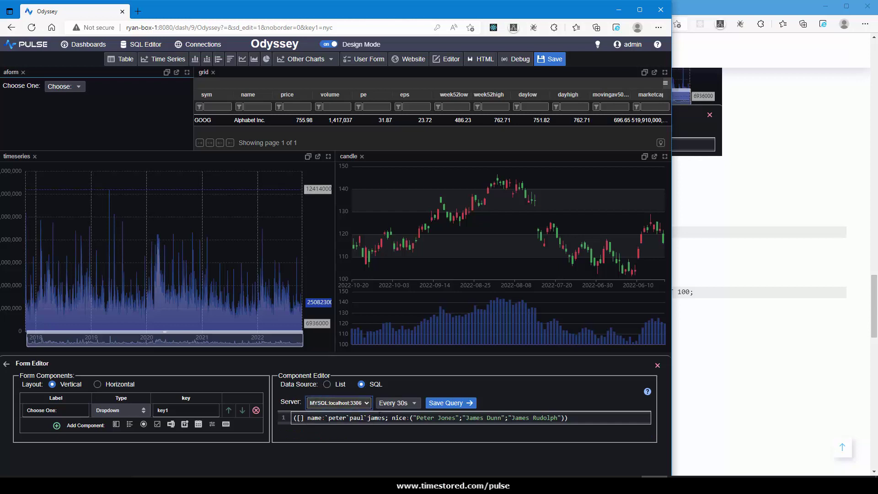
key("ctrl+a")
type("se")
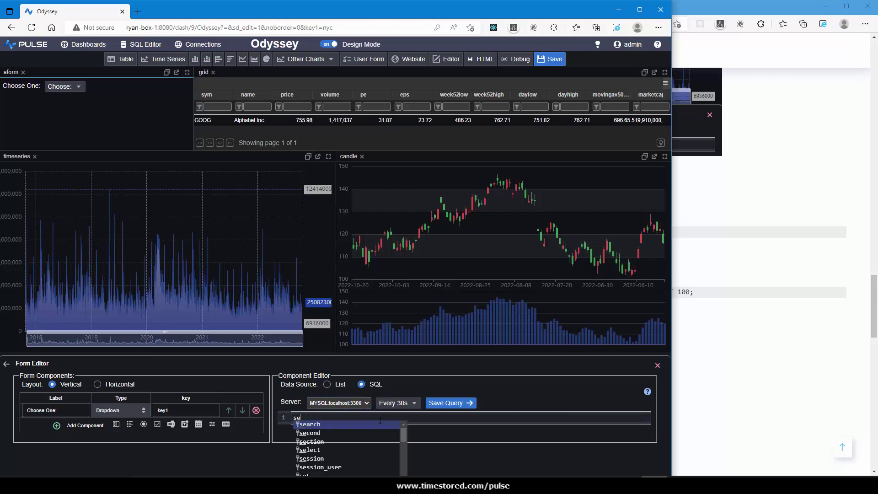
type("lect distinct sym from ohlc")
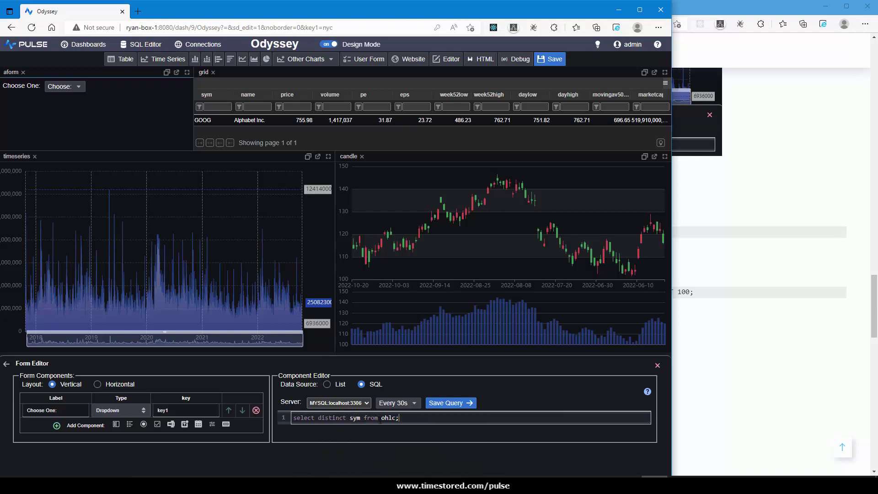
type(";")
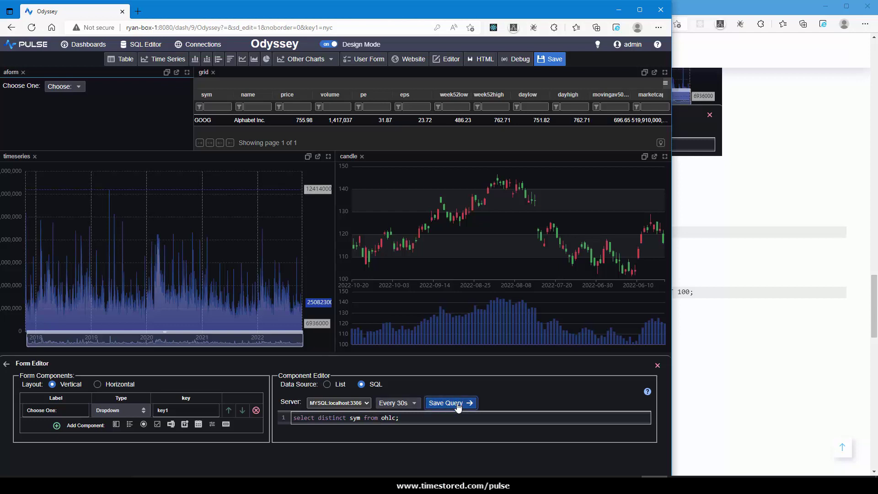
left_click(451, 403)
left_click(76, 86)
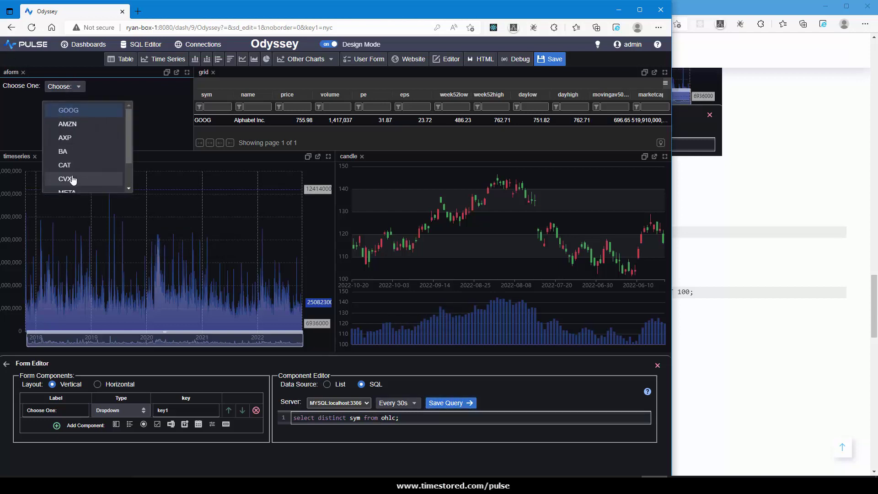
left_click(79, 88)
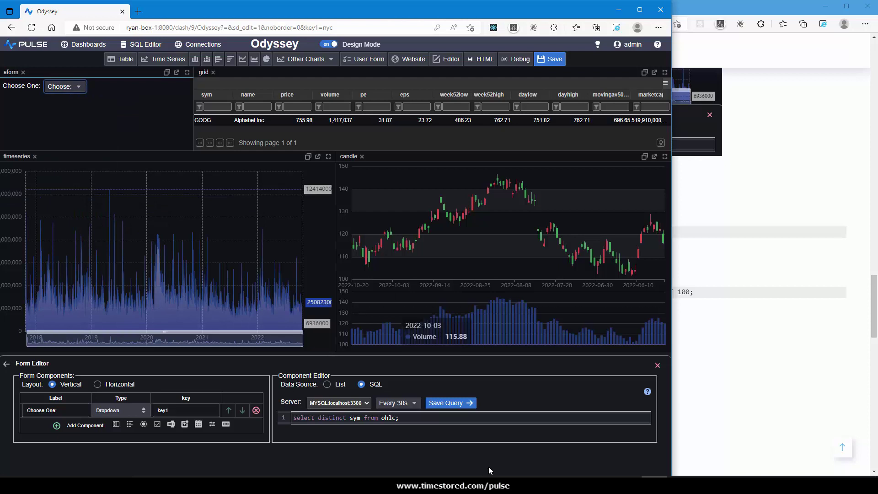
Sort the dropdown's options by adding "ORDER BY sym" to its query, and choose BA in the form
left_click(414, 419)
key("Left")
type("ORDER BY s")
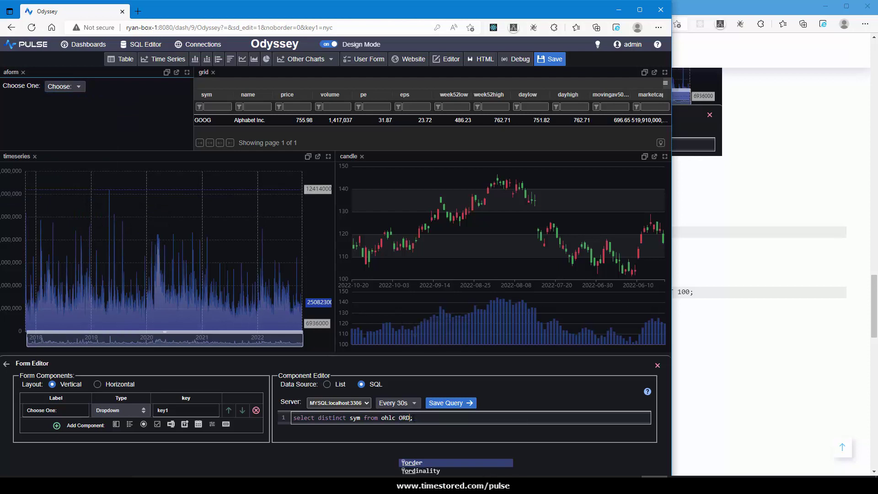
type("ym")
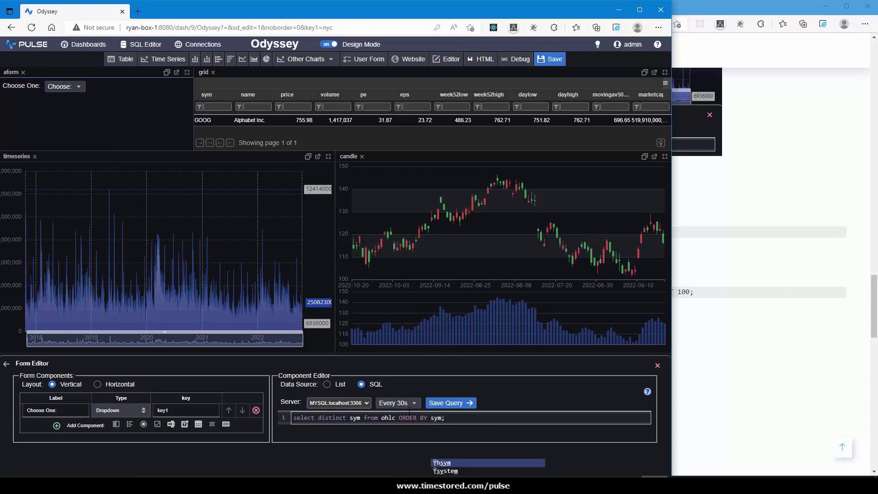
left_click(78, 88)
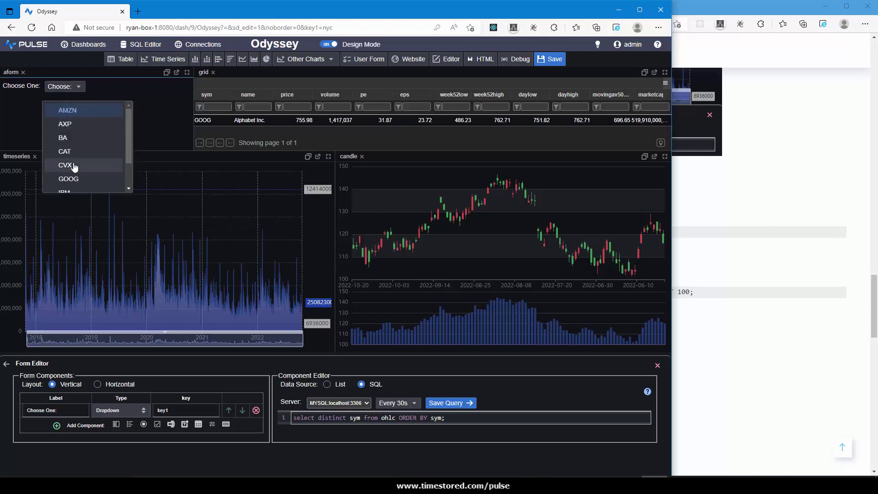
left_click(80, 138)
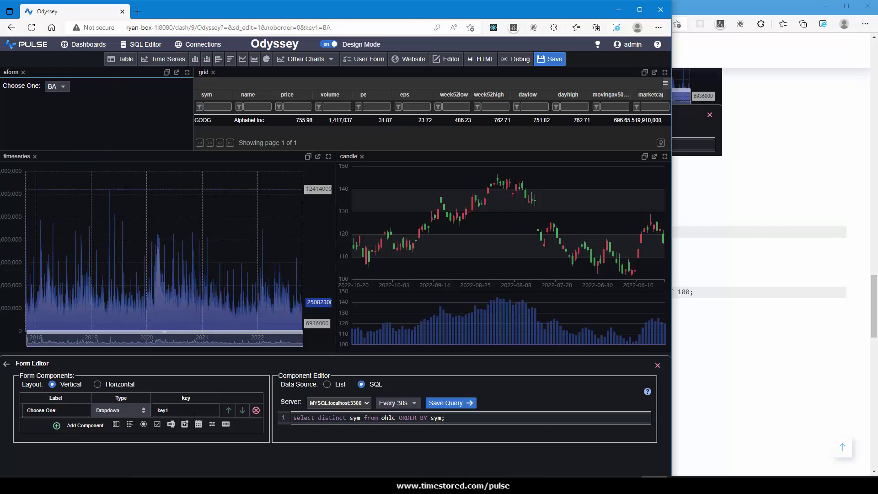
Check the dropdown's key name and replace 'GOOG' in the time series query with ((key1))
left_click(195, 410)
double_click(163, 410)
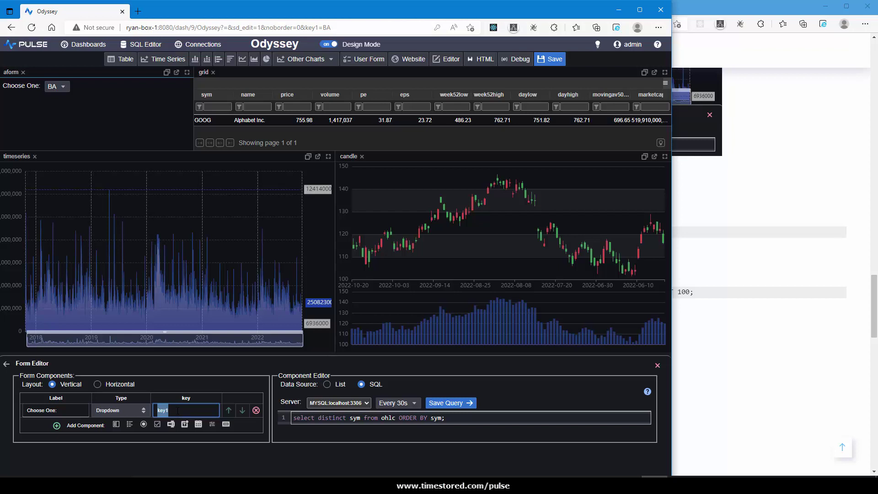
left_click(191, 255)
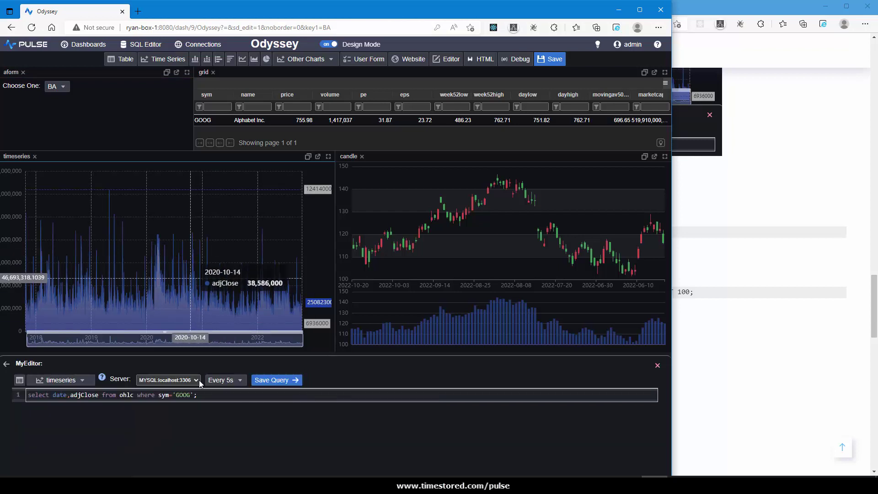
double_click(183, 395)
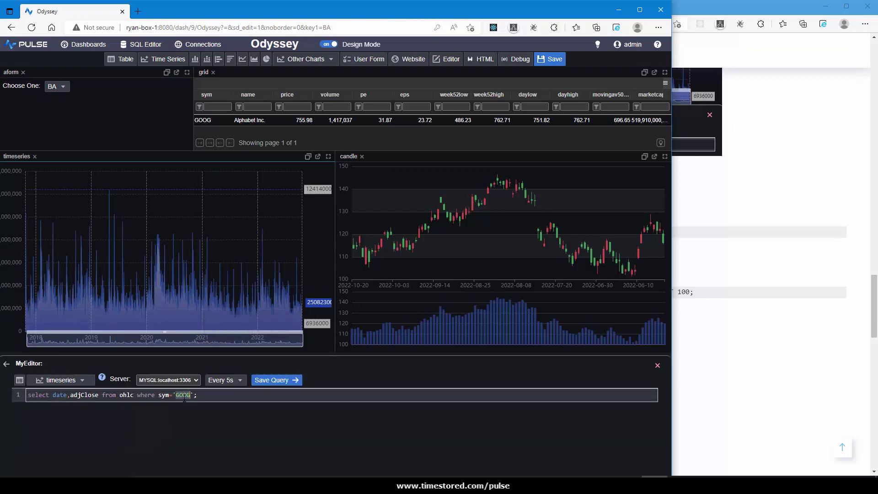
key("BackSpace")
key("BackSpace")
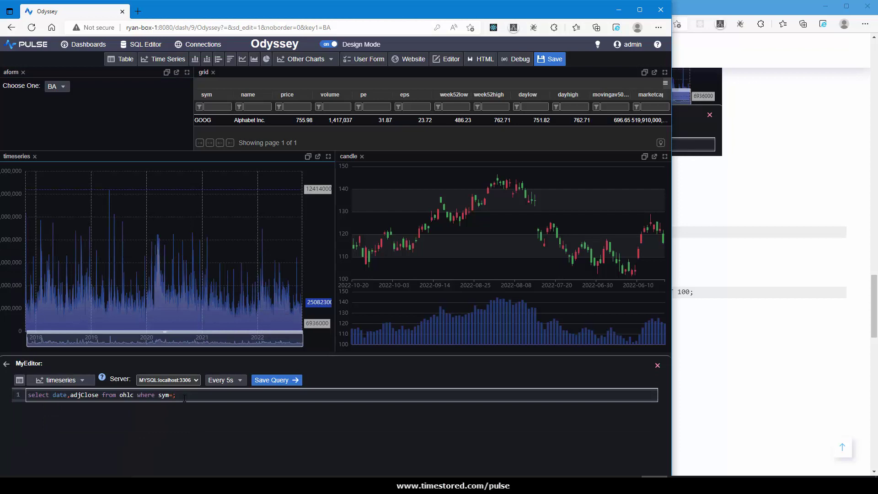
type("((key1))")
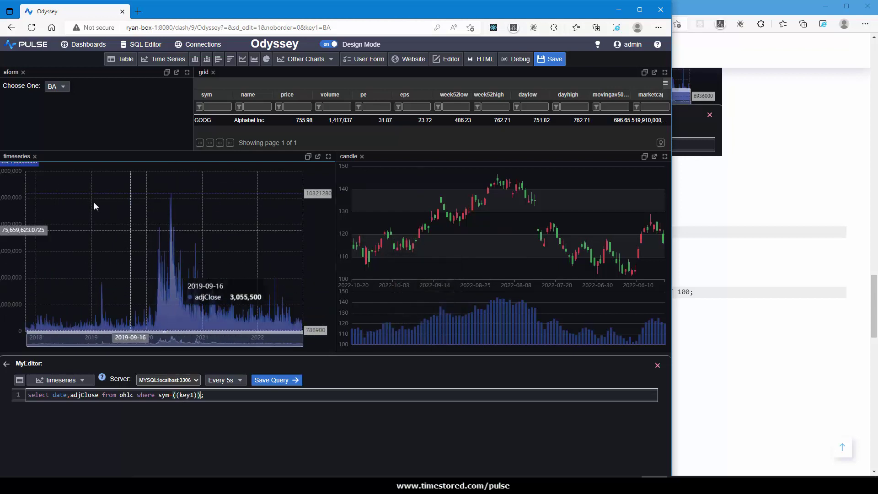
Replace 'AMZN' in the candlestick chart's query with ((key1))
left_click(456, 219)
left_click_drag(257, 394, 235, 394)
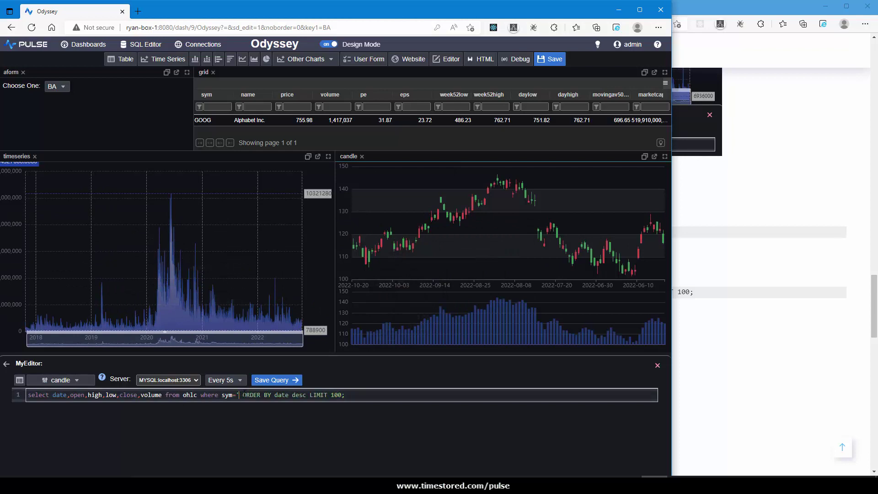
key("BackSpace")
type("((key1))")
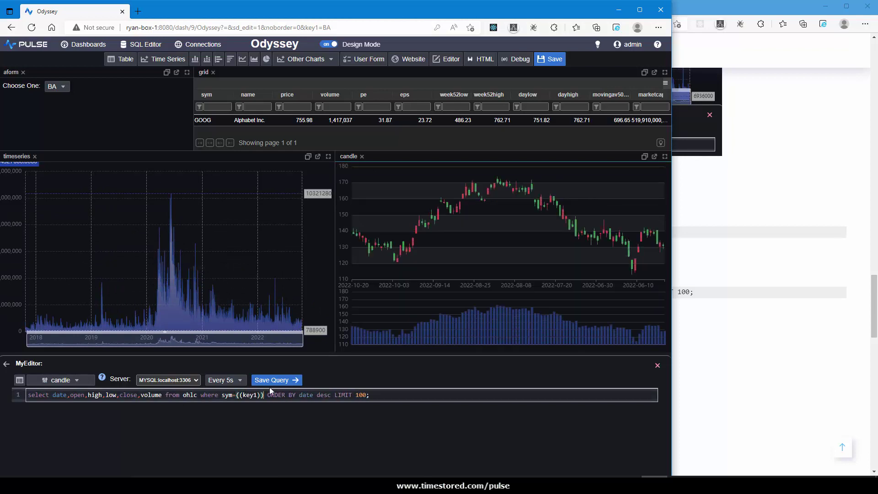
Replace 'GOOG' in the table's stock query with ((key1))
left_click(316, 126)
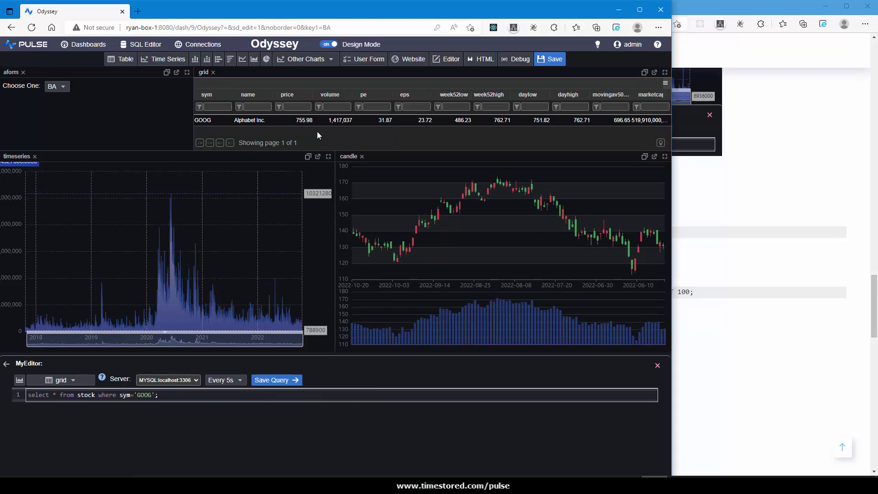
double_click(145, 394)
key("BackSpace")
key("BackSpace")
type("((key1))")
type(")")
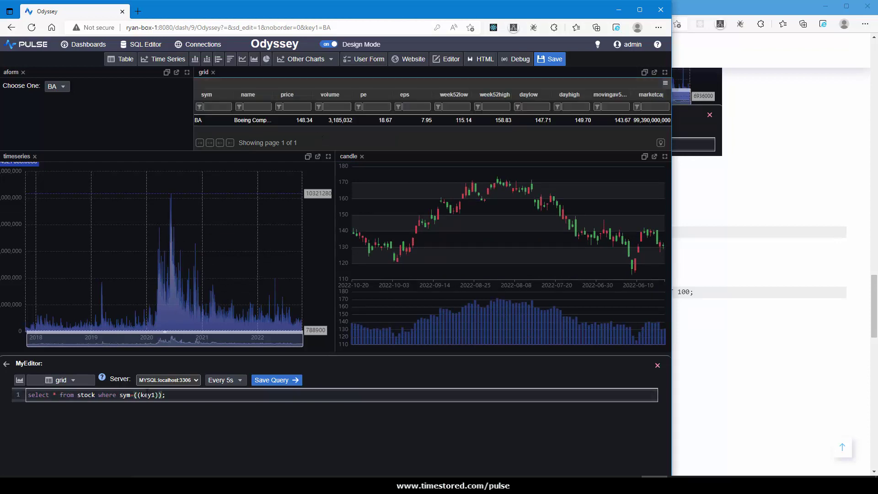
Test the symbol dropdown by switching the form to CVX, to JPM and back to CVX
left_click(109, 93)
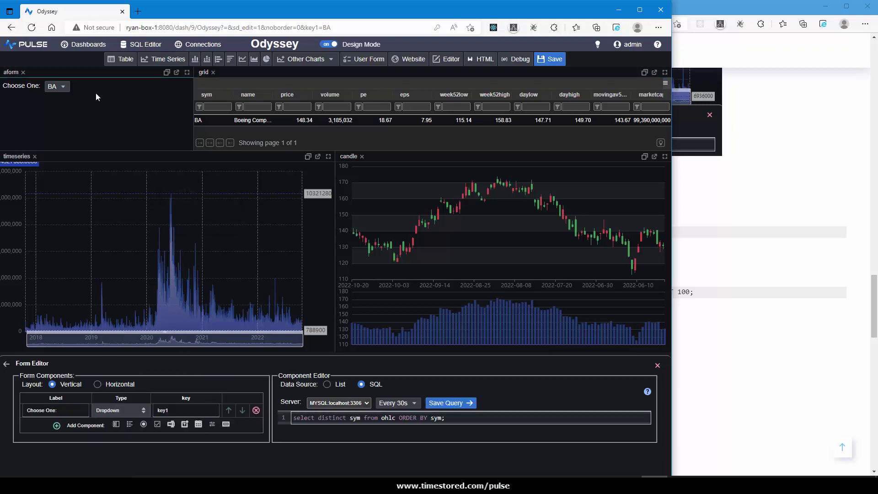
left_click(54, 91)
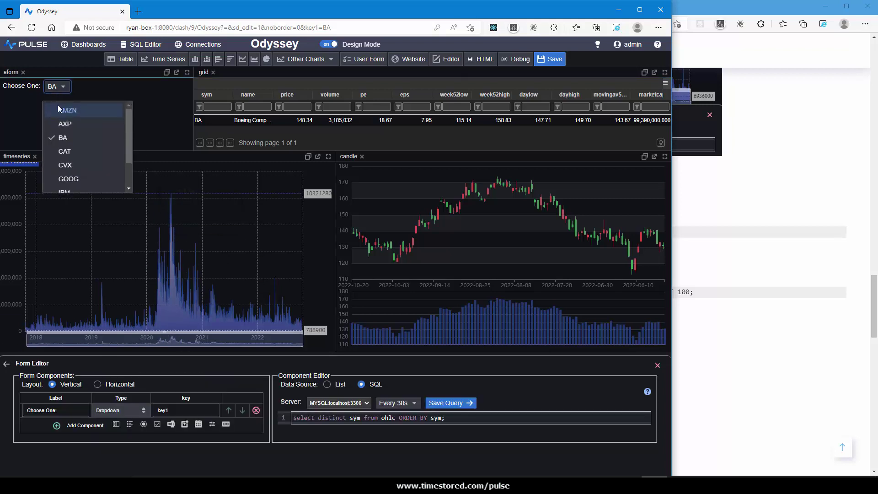
left_click(75, 167)
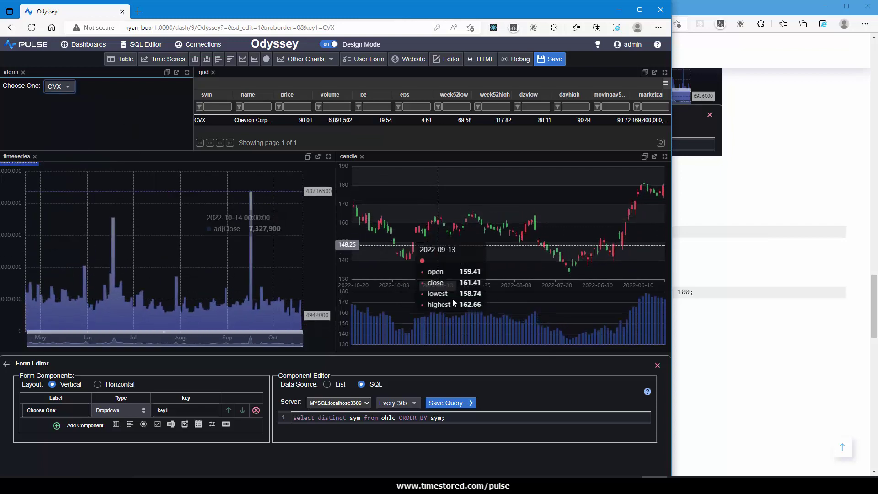
left_click(63, 87)
scroll(82, 155, "down", 2)
left_click(81, 170)
left_click(62, 87)
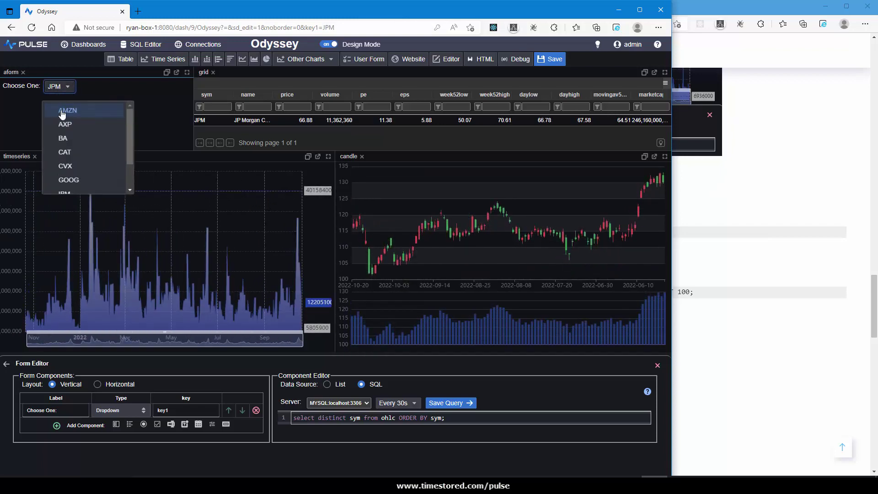
left_click(70, 166)
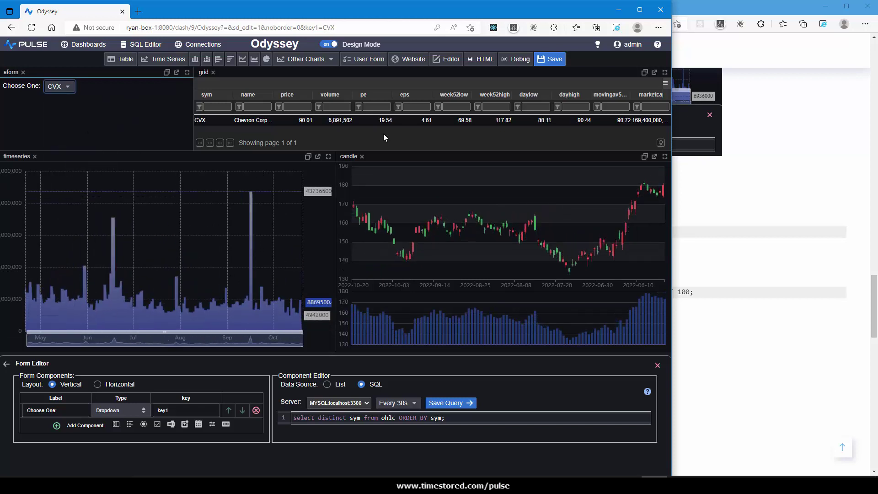
Save the dashboard and reopen Odyssey from the dashboards list
left_click(546, 61)
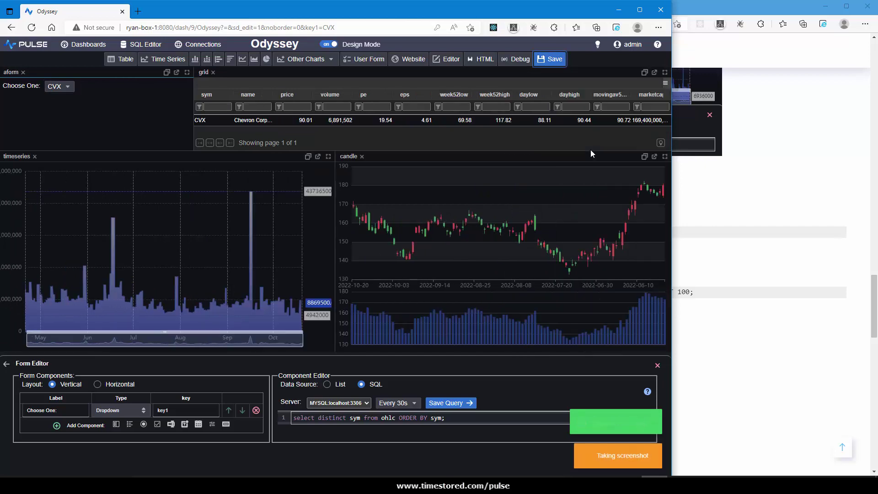
left_click(77, 46)
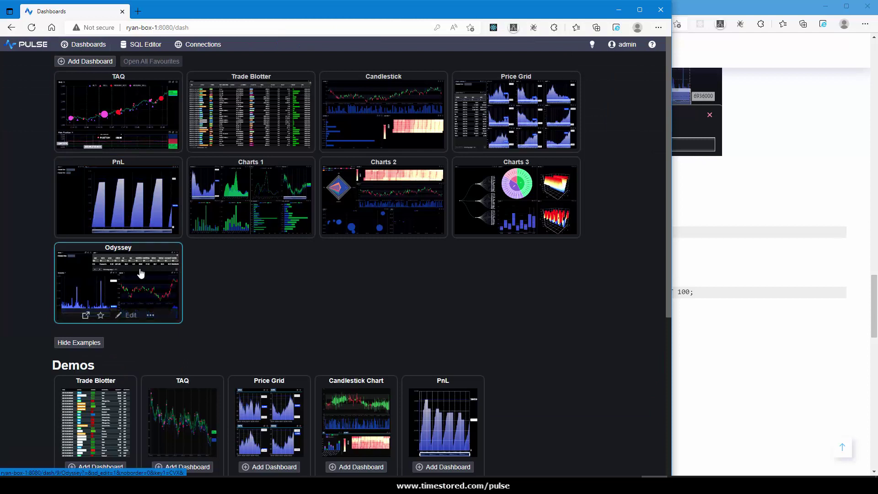
left_click(137, 290)
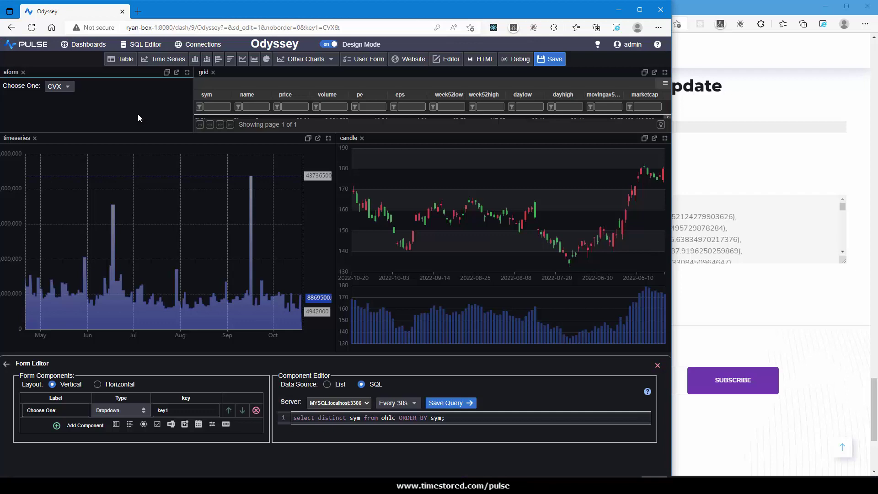
Add a second time series stacked on the existing one, with the tutorial's query "select * from quote where sym='GOOG' ORDER BY time desc;"
left_click(166, 72)
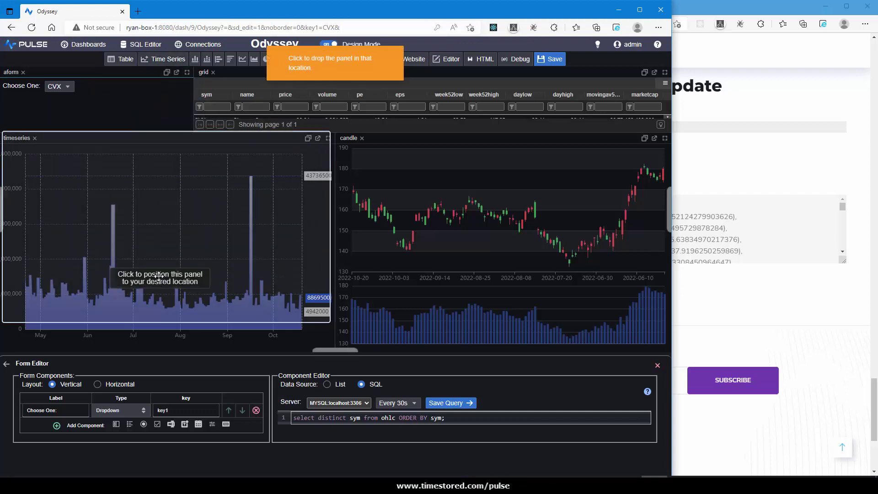
left_click(158, 275)
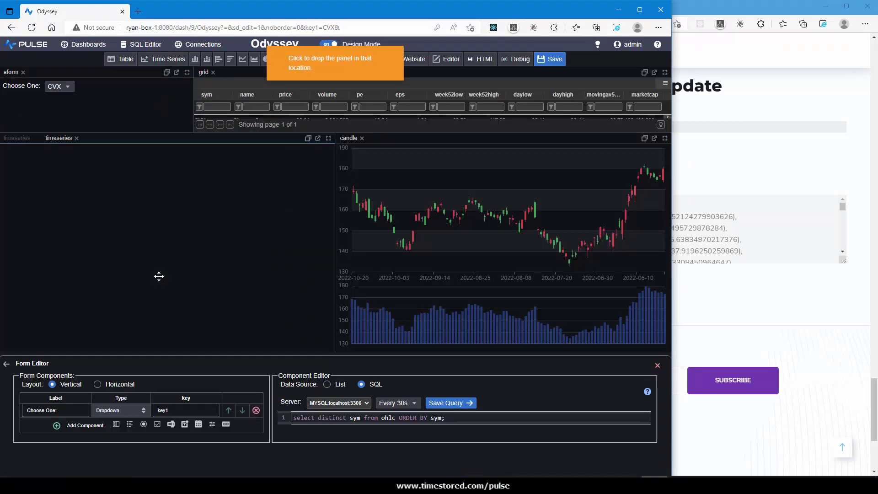
left_click(793, 282)
left_click_drag(550, 129, 317, 132)
key("ctrl+c")
left_click(203, 277)
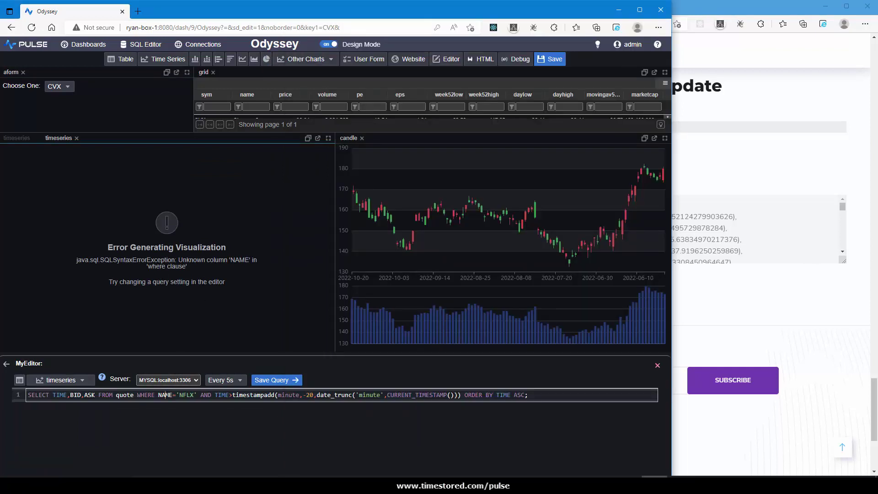
key("ctrl+a")
key("ctrl+v")
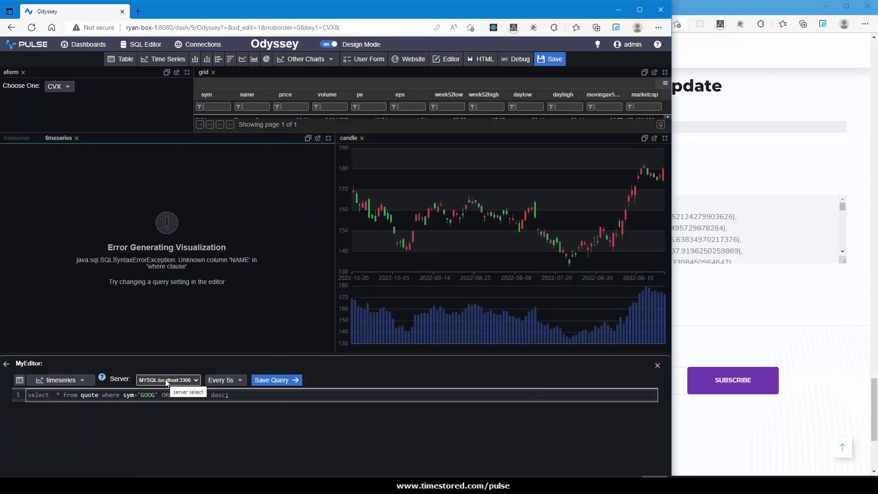
Replace 'GOOG' with ((key1)) in the new time series' quote query
left_click(169, 427)
key("BackSpace")
key("BackSpace")
key("BackSpace")
key("BackSpace")
key("BackSpace")
type("((key1))")
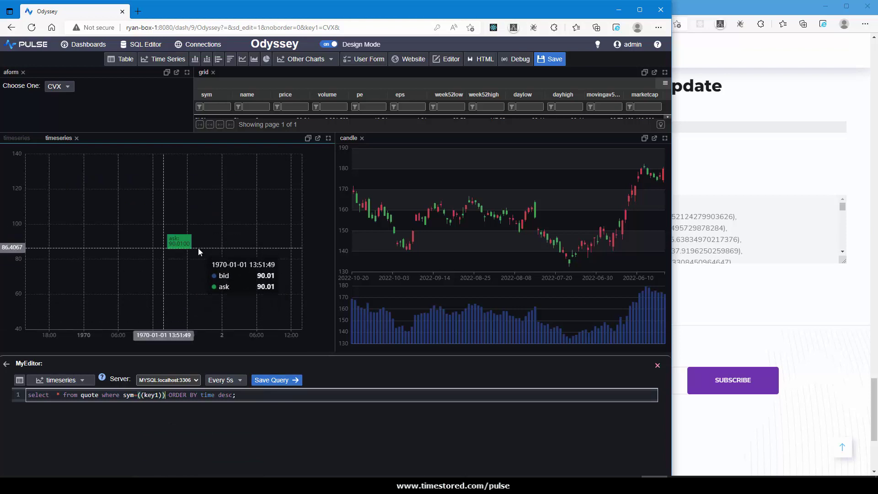
Copy the quote INSERT statements from the tutorial page and open the SQL Editor in a separate window beside the time series
key("alt+Tab")
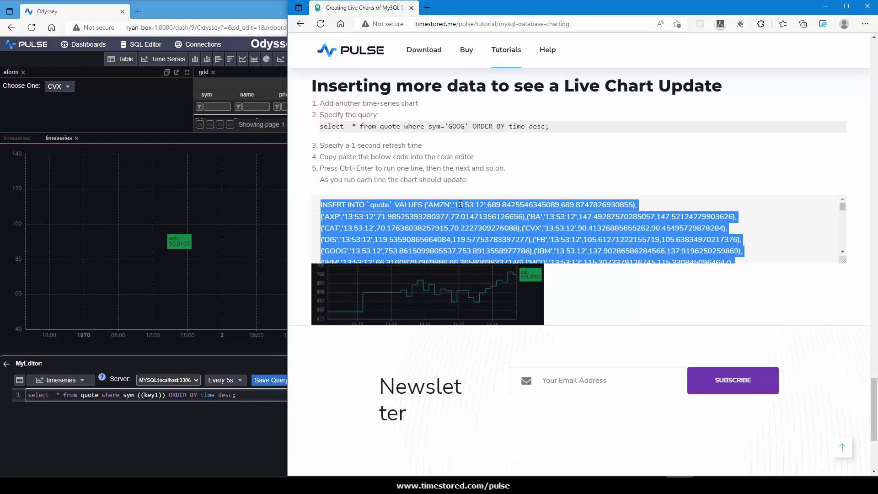
left_click(159, 109)
right_click(143, 44)
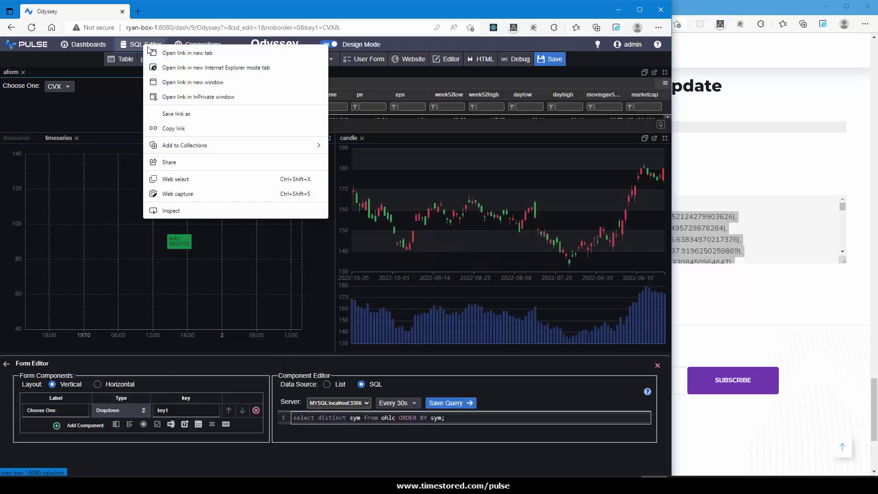
left_click(187, 82)
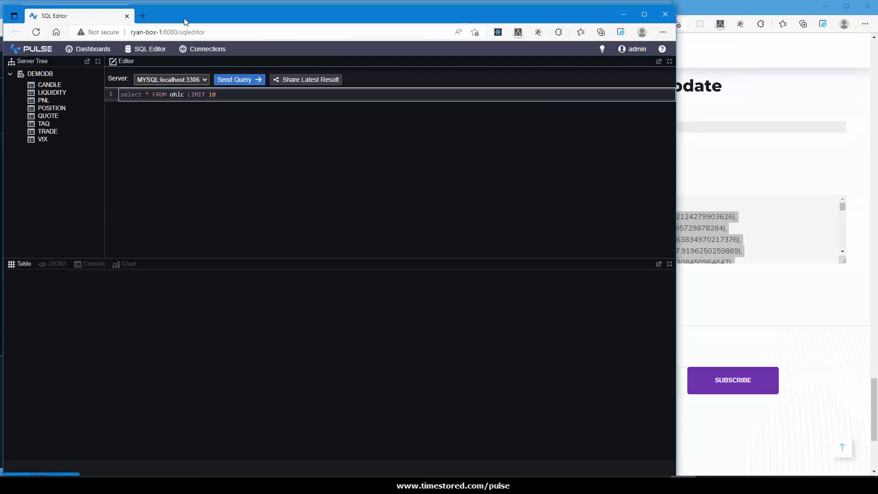
left_click_drag(179, 13, 520, 45)
Paste the INSERT statements into the SQL Editor and run lines 1 to 3 on MYSQL:localhost:3306
left_click(536, 123)
key("ctrl+v")
scroll(529, 140, "up", 20)
left_click(481, 122)
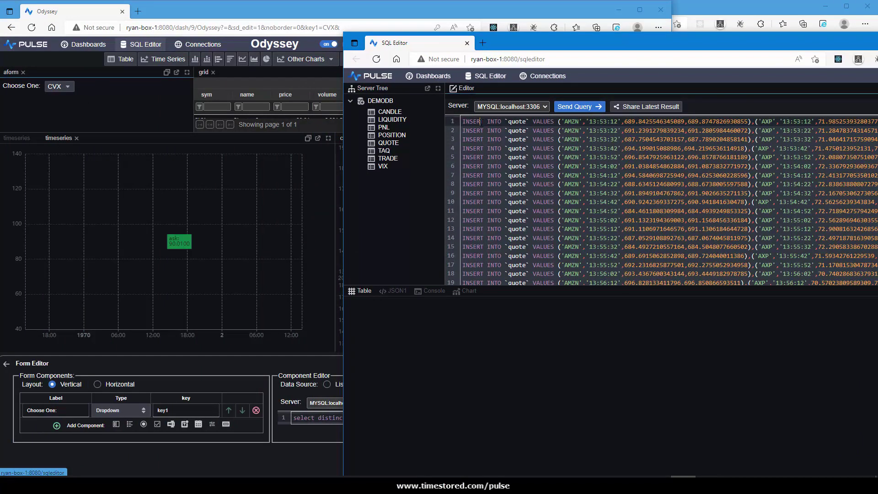
key("shift+Down")
key("shift+Down")
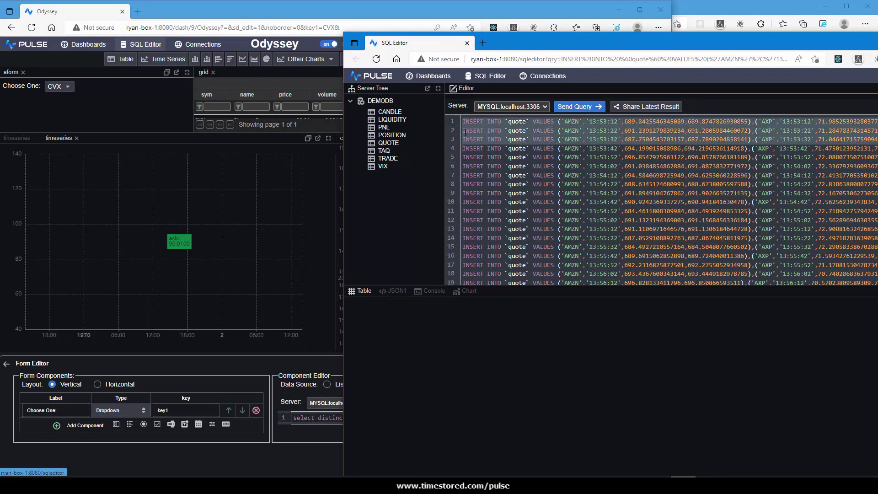
Set the quote time series' refresh rate to Every 1s on the dashboard
left_click(245, 252)
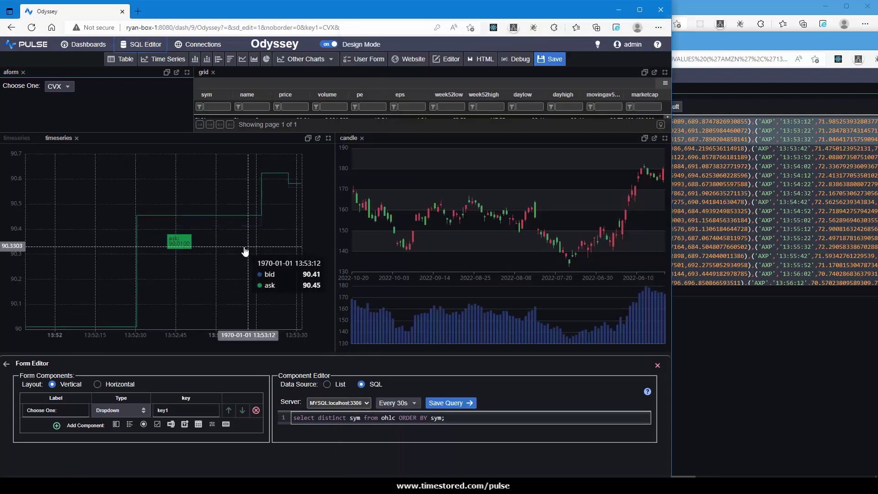
left_click(239, 380)
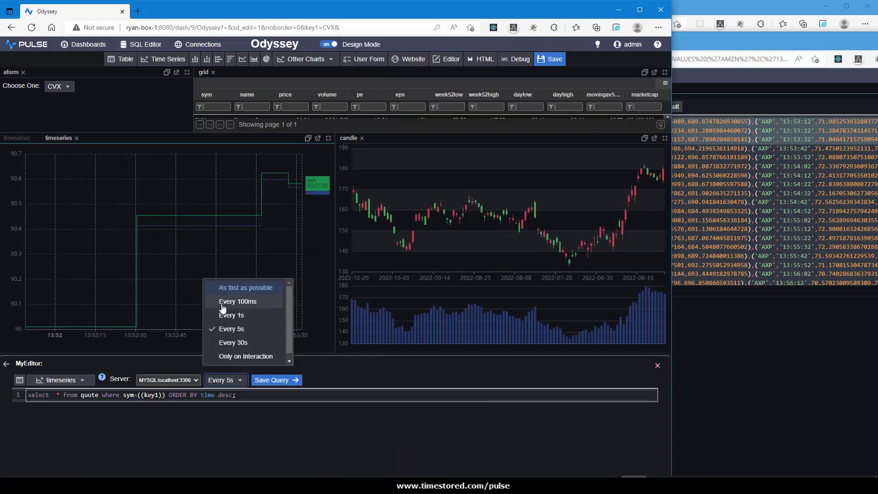
left_click(230, 315)
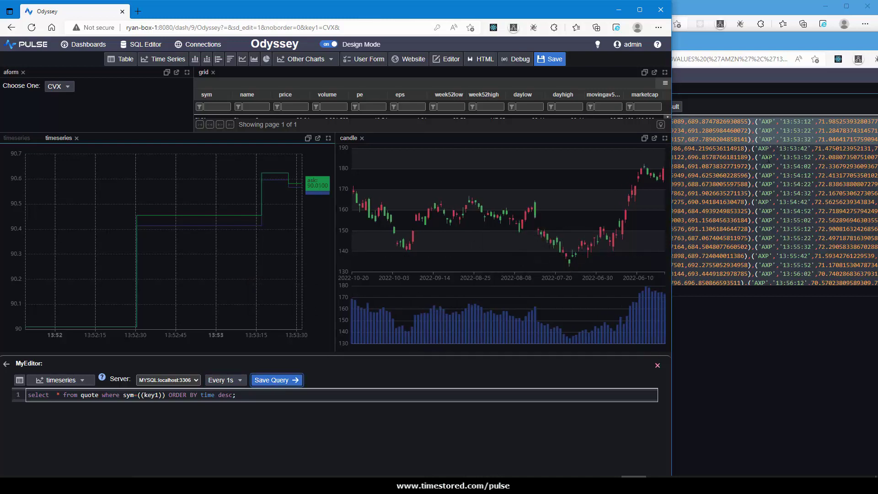
Return to the SQL Editor and run the quote INSERT statements on lines 4 to 7
key("alt+Tab")
left_click(638, 148)
key("Home")
key("shift+Down")
key("shift+Down")
key("shift+Down")
key("shift+Down")
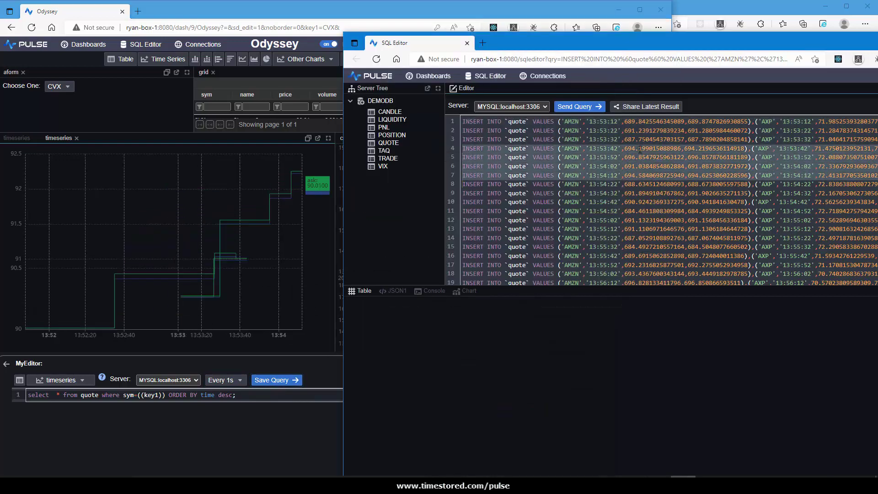
key("ctrl+Return")
Run the quote INSERT statements on lines 8 to 12
key("shift+Down")
key("shift+Down")
key("shift+Down")
key("shift+Down")
key("shift+Down")
key("ctrl+Return")
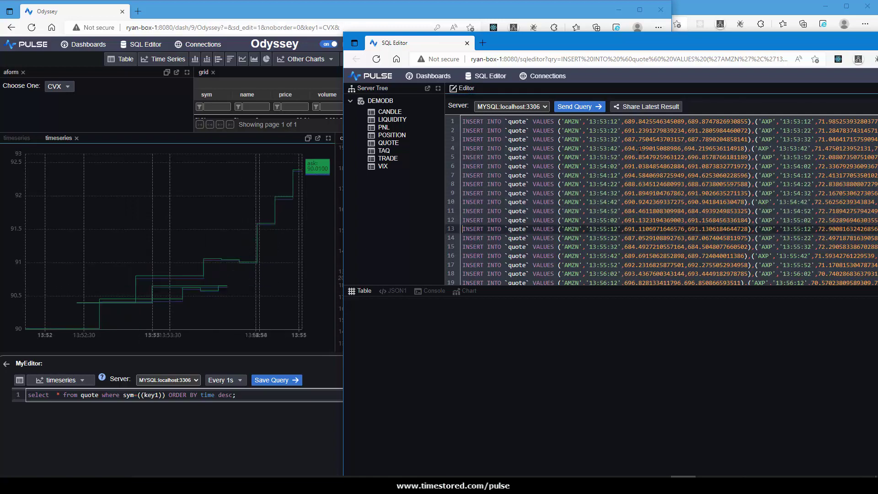
Run the quote INSERT statements on lines 13 to 18
key("shift+Down")
key("shift+Down")
key("shift+Down")
key("shift+Down")
key("shift+Down")
key("shift+Down")
key("ctrl+Return")
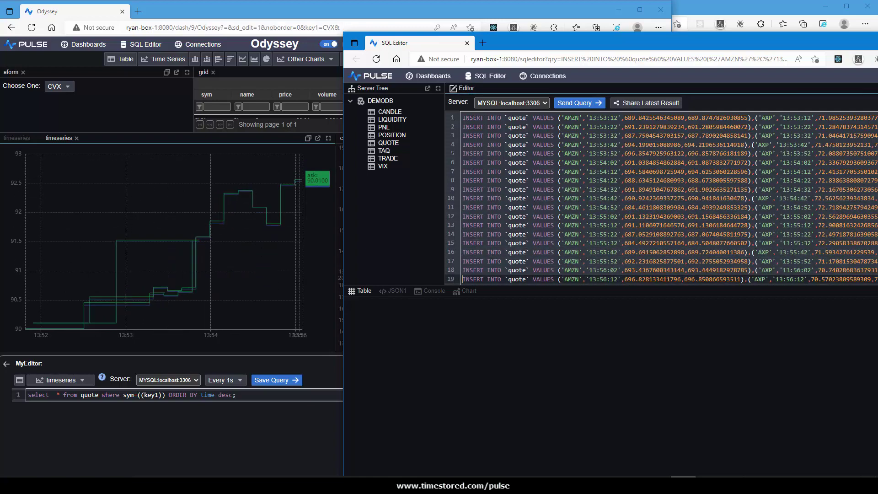
Run the quote INSERT statements on lines 19 to 29
key("shift+Down")
key("shift+Down")
key("shift+Down")
key("shift+Down")
key("shift+Down")
key("shift+Down")
key("shift+Down")
key("shift+Down")
key("shift+Down")
key("shift+Down")
key("shift+Down")
key("ctrl+Return")
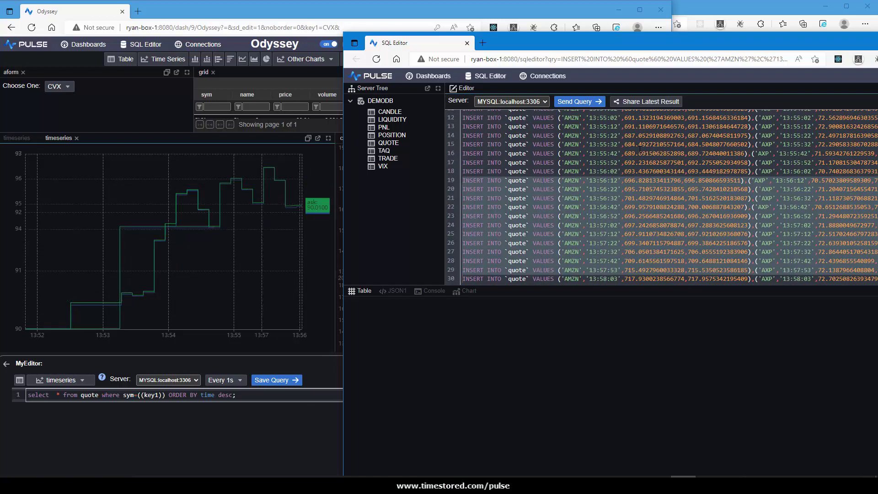
Run the quote INSERT statements on lines 30 to 39
key("shift+Down")
key("shift+Down")
key("shift+Down")
key("shift+Down")
key("shift+Down")
key("shift+Down")
key("shift+Down")
key("shift+Down")
key("shift+Down")
key("shift+Down")
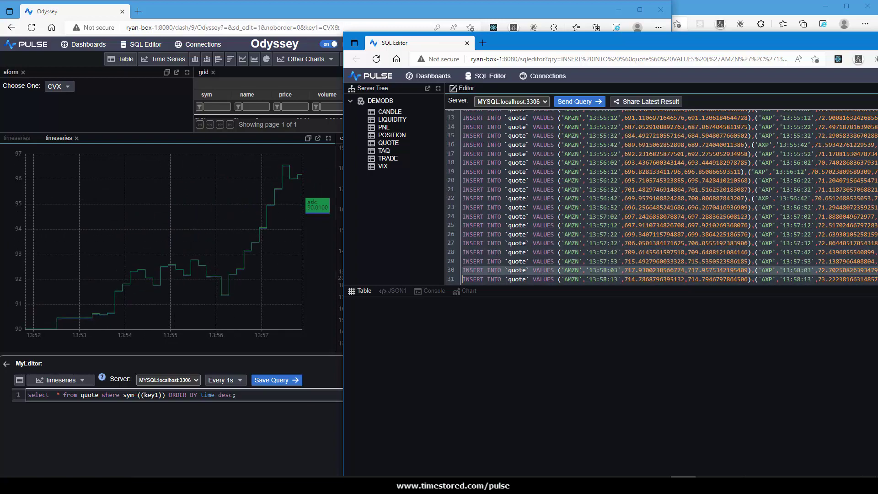
key("ctrl+Return")
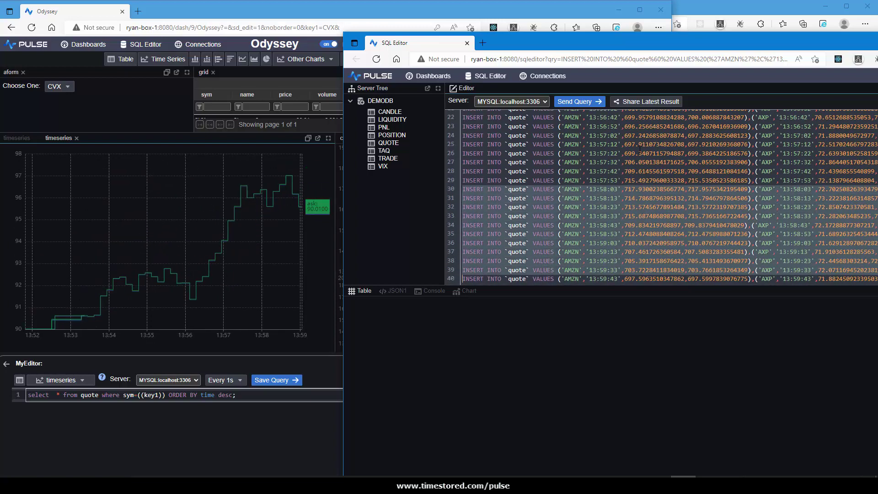
Run the quote INSERT statements on lines 40 to 50
key("shift+Down")
key("shift+Down")
key("shift+Down")
key("shift+Down")
key("shift+Down")
key("shift+Down")
key("shift+Down")
key("shift+Down")
key("shift+Down")
key("shift+Down")
key("shift+Down")
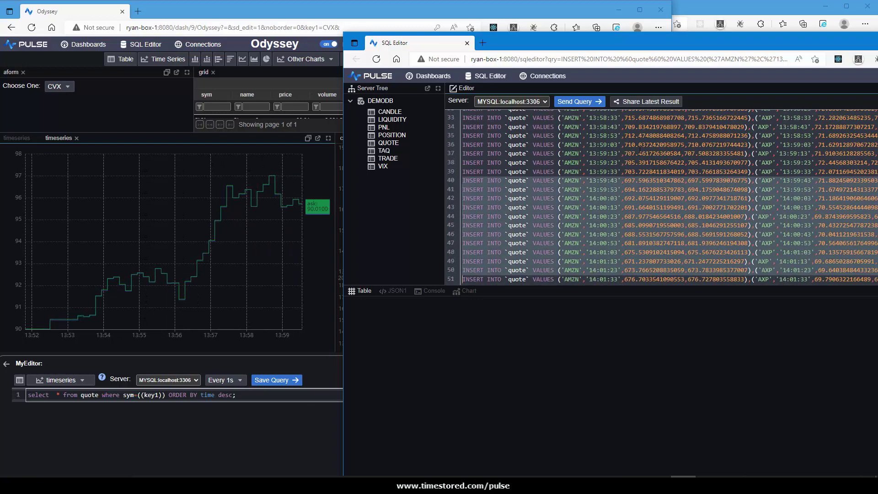
key("ctrl+Return")
Run the quote INSERT statements on lines 51 to 62
key("shift+Down")
key("shift+Down")
key("shift+Down")
key("shift+Down")
key("shift+Down")
key("shift+Down")
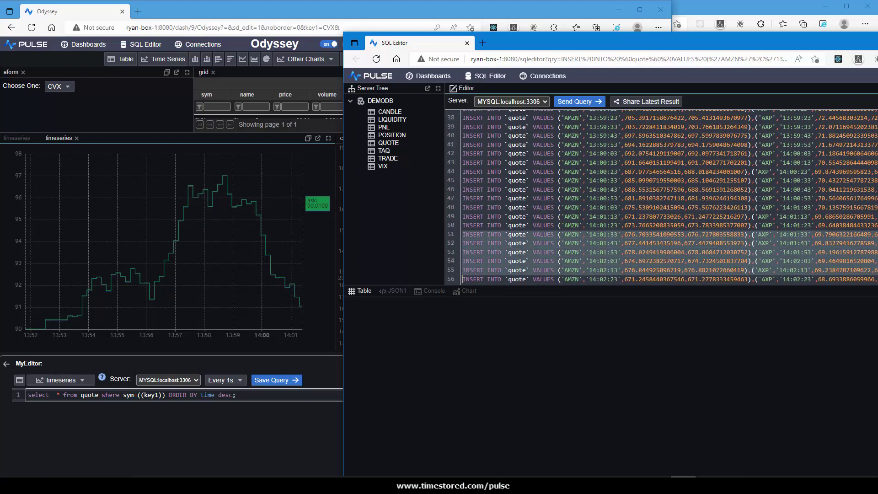
key("shift+Down")
key("shift+Down")
key("shift+Down")
key("shift+Down")
key("shift+Down")
key("shift+Down")
key("ctrl+Return")
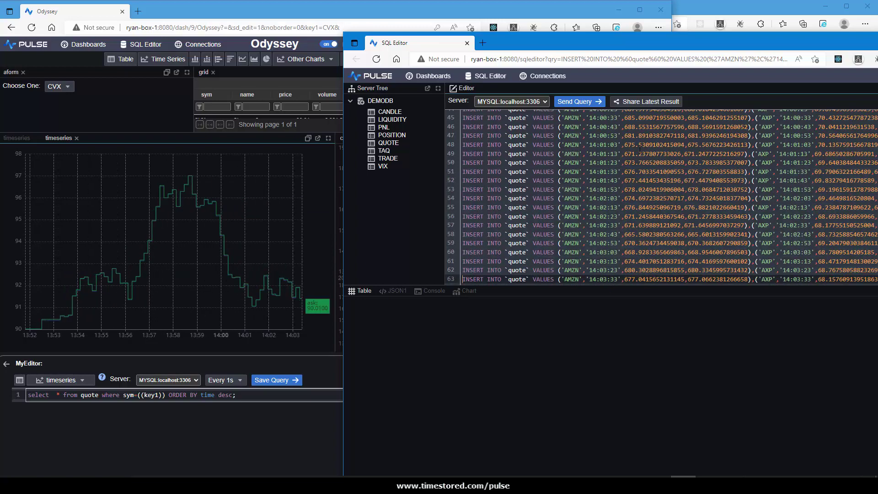
Run the quote INSERT statements on lines 63 to 80
key("shift+Down")
key("shift+Down")
key("shift+Down")
key("shift+Down")
key("shift+Down")
key("shift+Down")
key("shift+Down")
key("shift+Down")
key("shift+Down")
key("shift+Down")
key("shift+Down")
key("shift+Down")
key("shift+Down")
key("shift+Down")
key("shift+Down")
key("shift+Down")
key("shift+Down")
key("shift+Down")
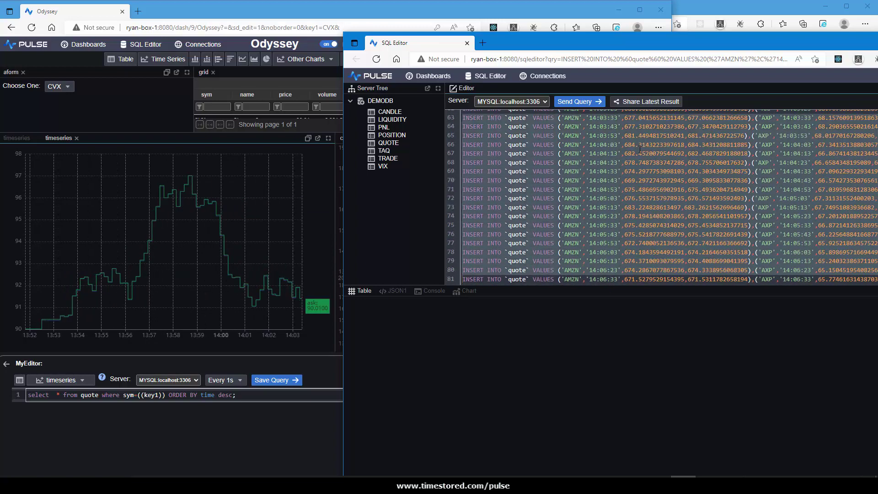
key("ctrl+Return")
Run the last quote INSERT statements, on lines 81 to 90
key("shift+Down")
key("shift+Down")
key("shift+Down")
key("shift+Down")
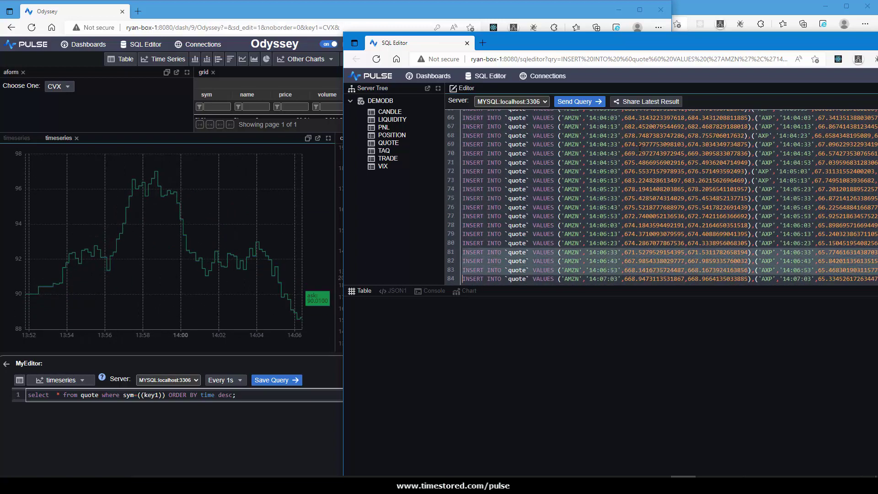
key("shift+Down")
key("shift+Down")
key("shift+Down")
key("shift+Down")
key("shift+Down")
key("shift+Down")
key("ctrl+Return")
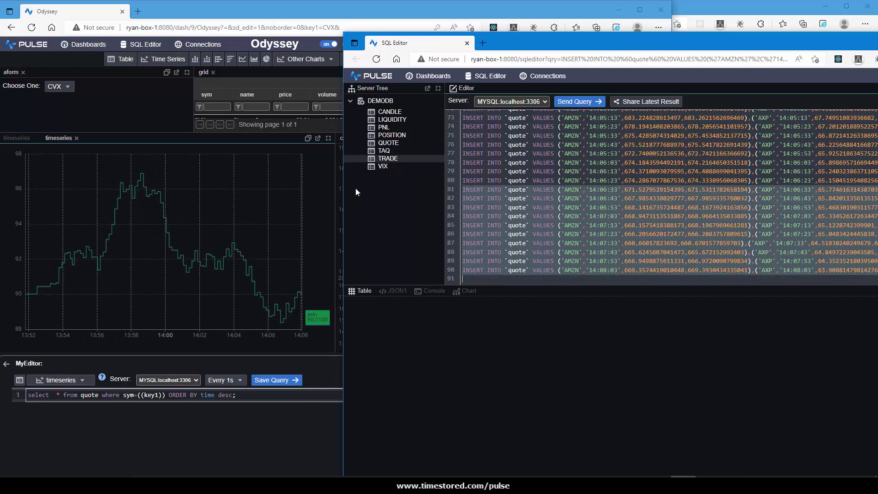